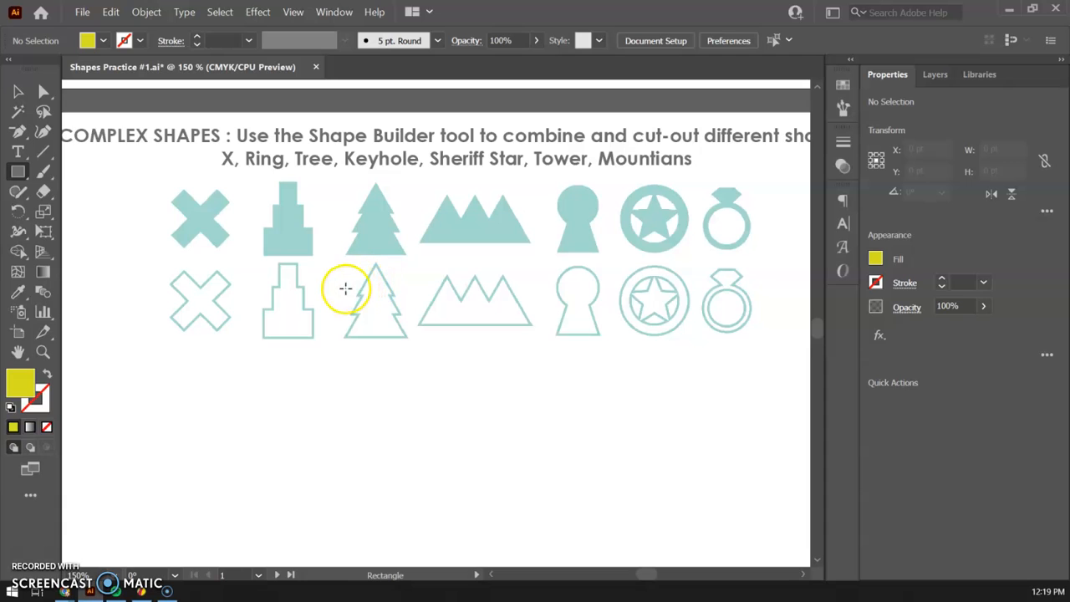
Draw a yellow vertical rectangle about 14.8 pt wide and 51.5 pt high beside the solid X.
key("ctrl+=")
key("space")
left_click_drag(151, 202, 597, 362)
left_click_drag(393, 397, 386, 305)
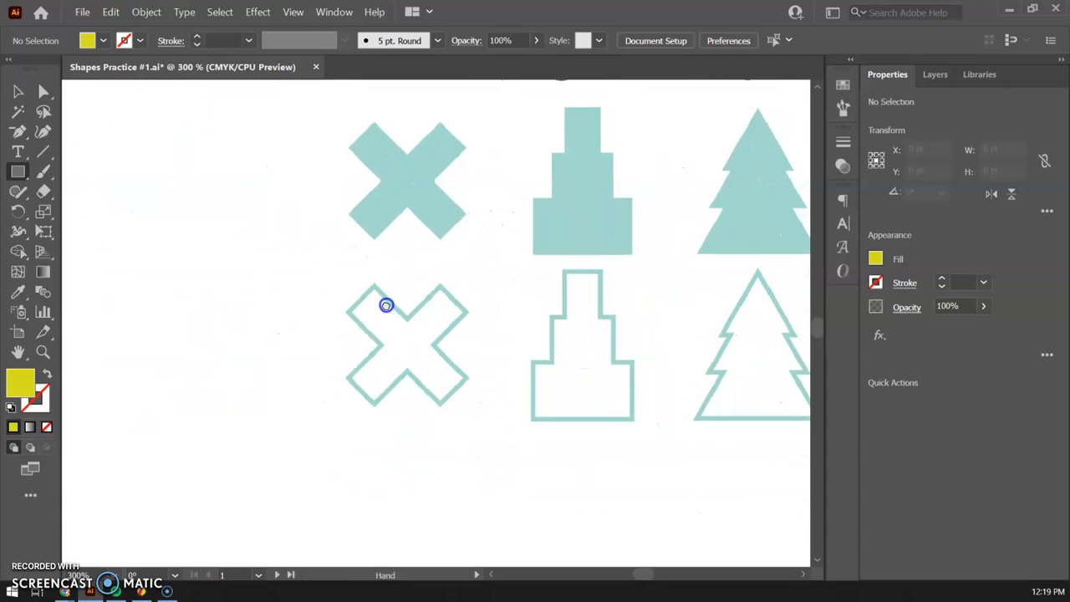
key("ctrl+=")
key("space")
left_click_drag(310, 209, 385, 307)
left_click_drag(287, 154, 335, 318)
Rotate the yellow rectangle 45° and place it over the solid X's arm that runs from upper left to lower right.
left_click(19, 91)
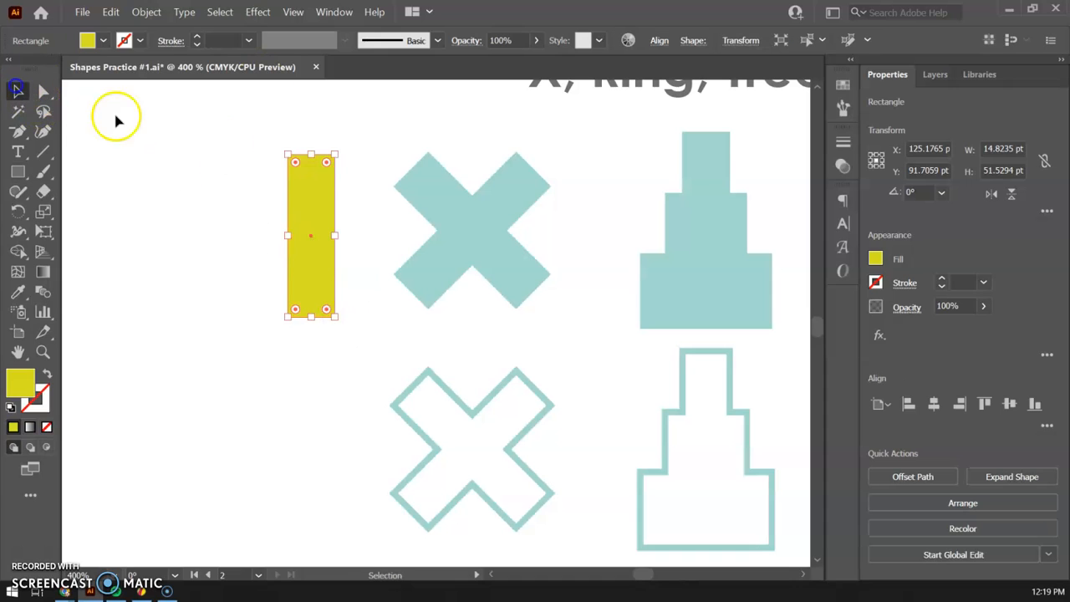
left_click_drag(293, 203, 404, 197)
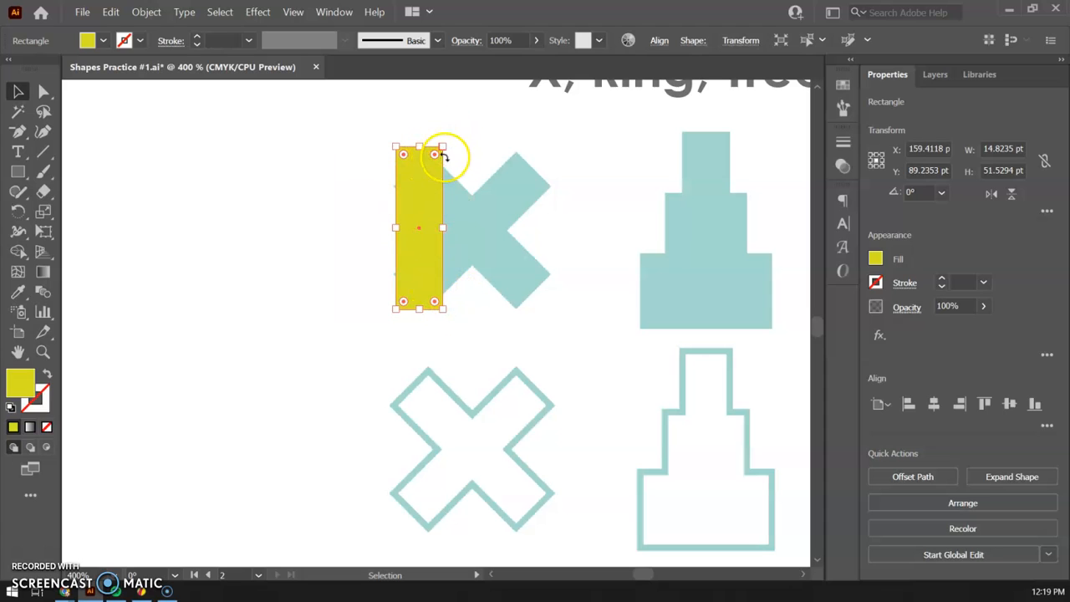
left_click_drag(448, 142, 358, 136)
left_click_drag(397, 217, 446, 210)
left_click_drag(509, 292, 517, 306)
mouse_move(511, 263)
left_mouse_down()
mouse_move(484, 248)
mouse_move(507, 259)
left_mouse_up()
left_click_drag(514, 305, 509, 275)
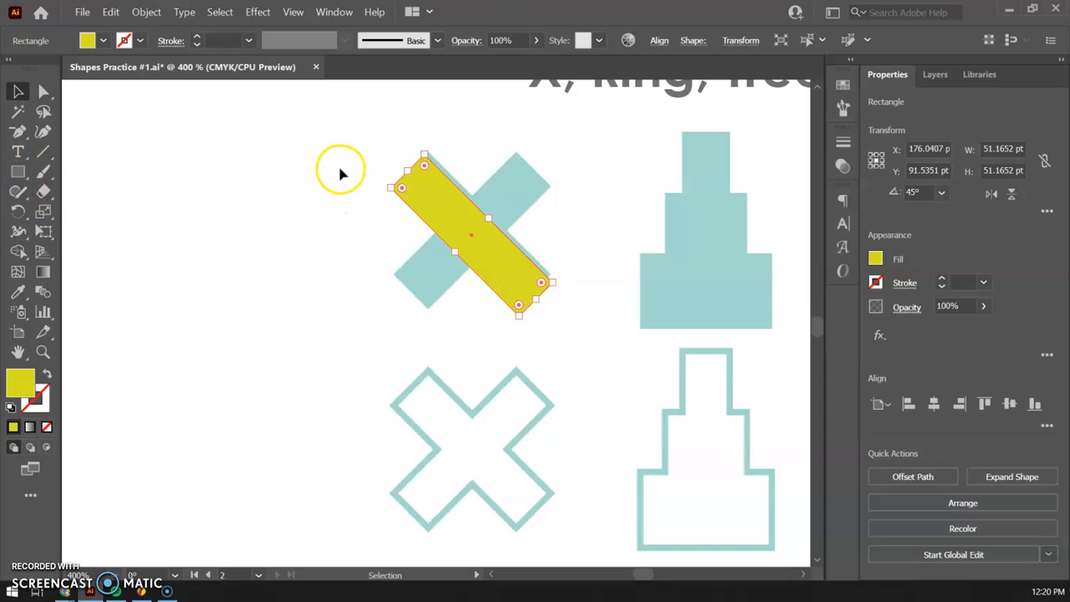
left_click_drag(436, 214, 444, 210)
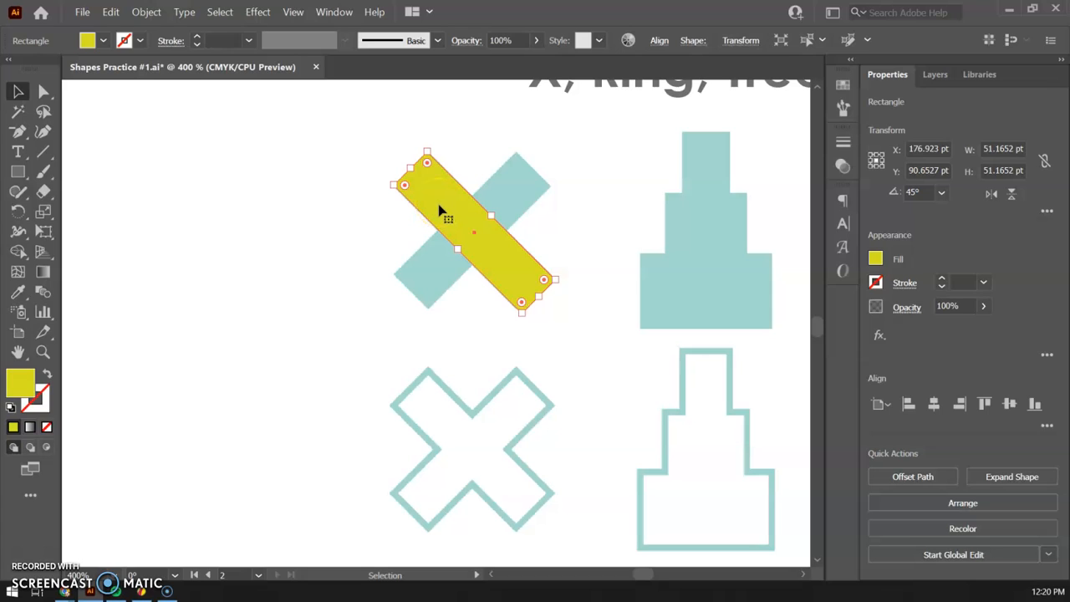
key("a")
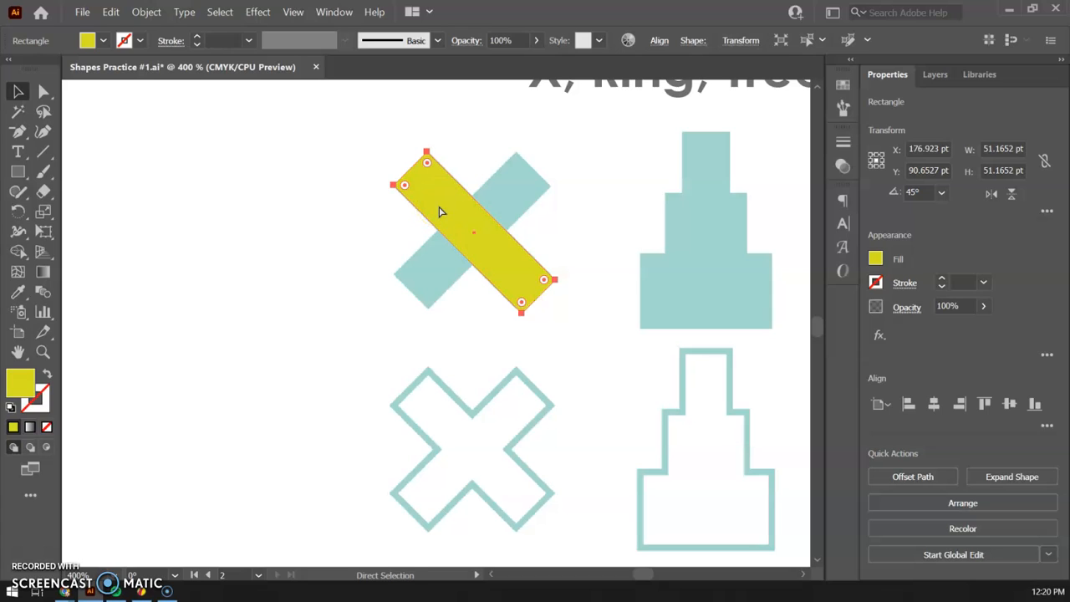
key("ctrl+v")
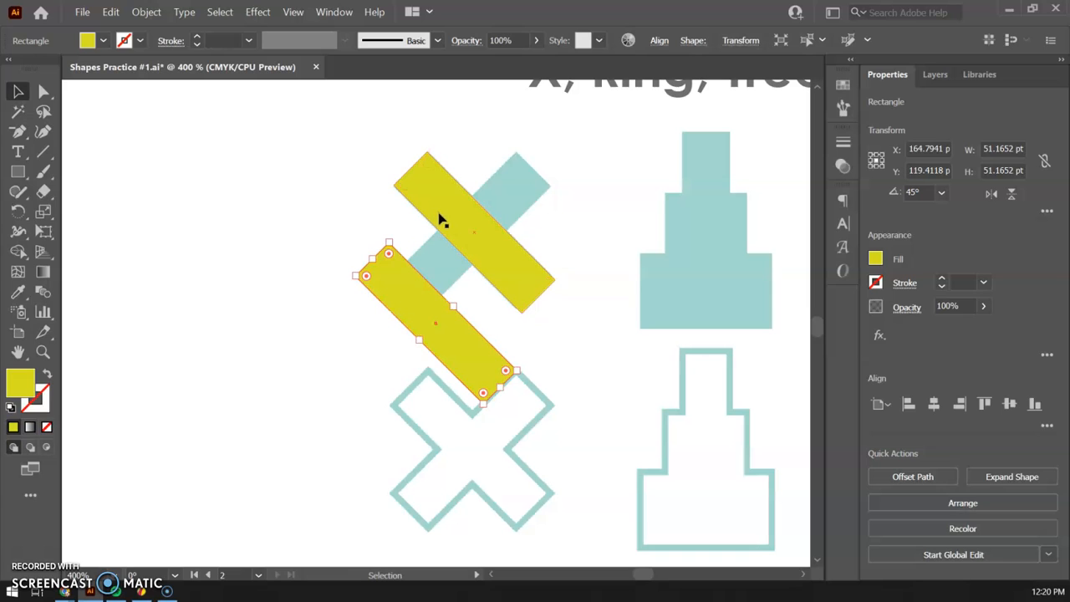
key("Delete")
Duplicate the angled rectangle, rotate the copy to 315° and place it across the original to form an X.
left_click_drag(455, 222, 349, 241)
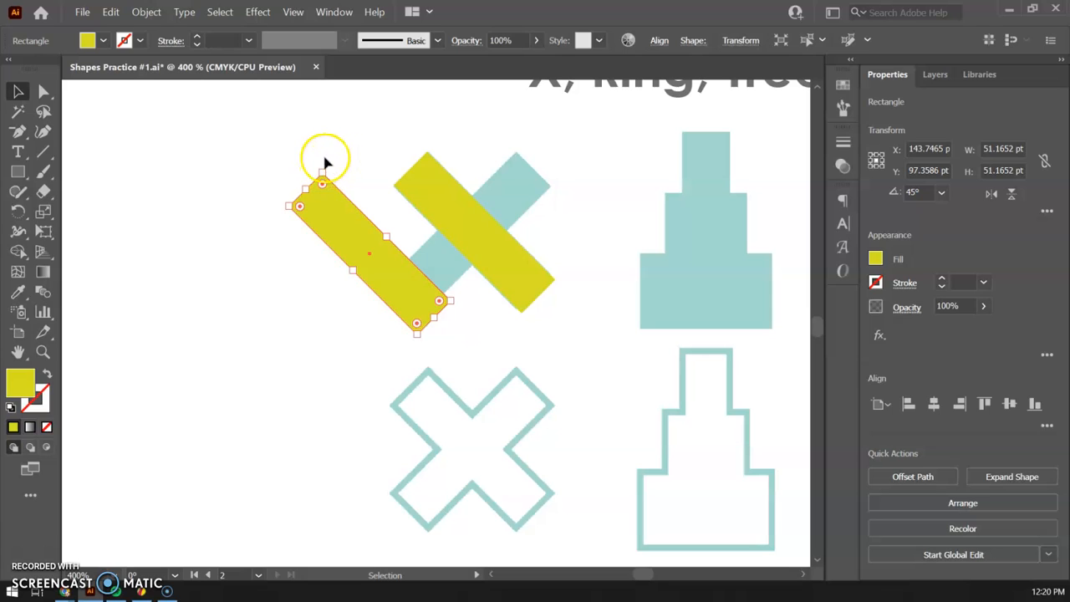
left_click_drag(321, 168, 489, 202)
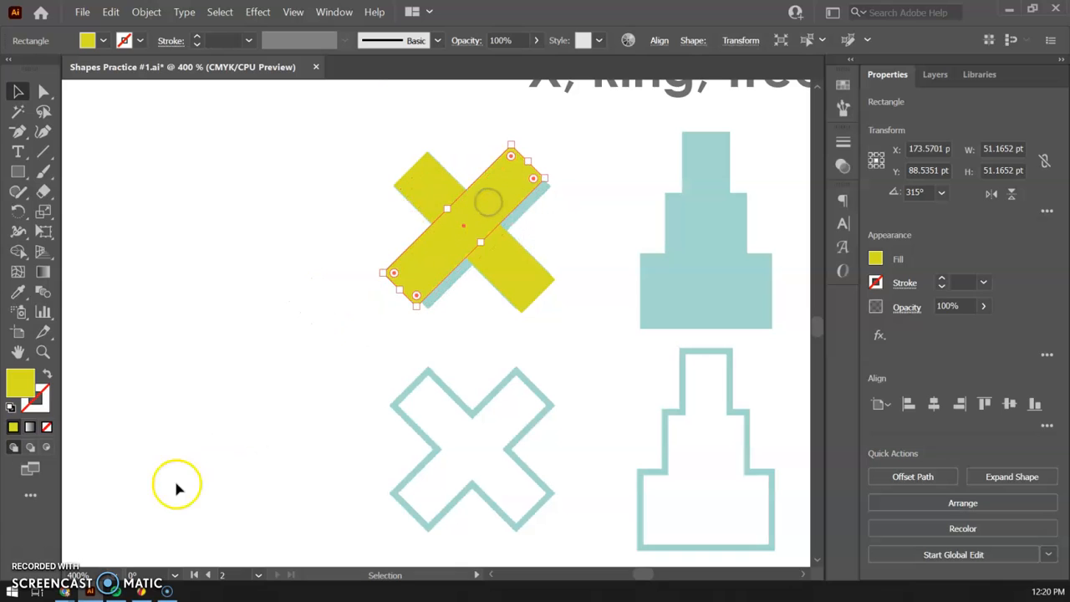
mouse_move(447, 249)
left_mouse_down()
mouse_move(457, 239)
mouse_move(443, 248)
left_mouse_up()
key("ctrl+=")
key("ctrl+=")
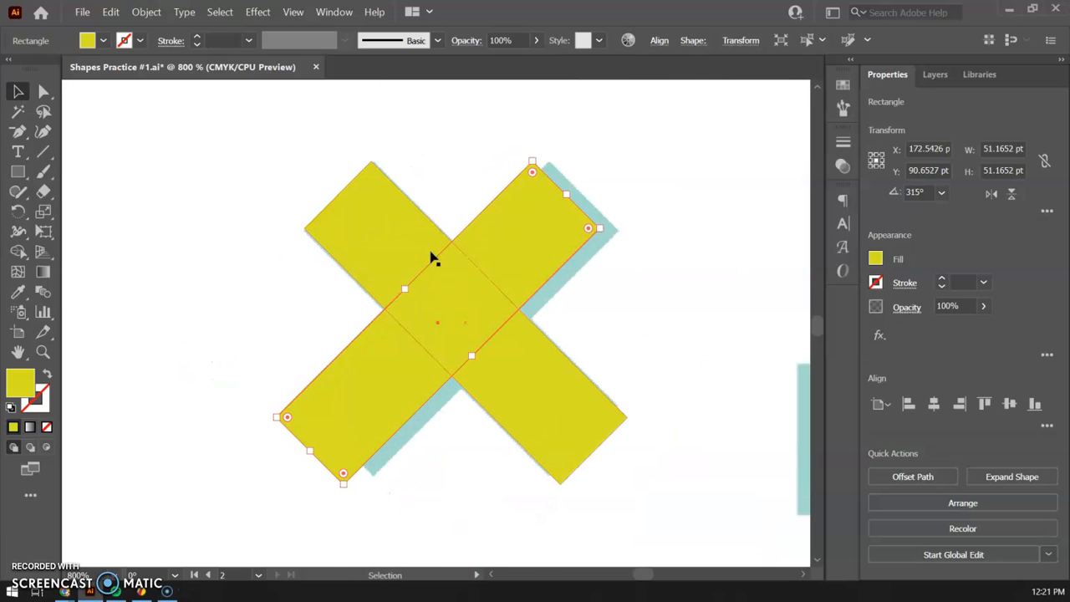
key("ctrl+minus")
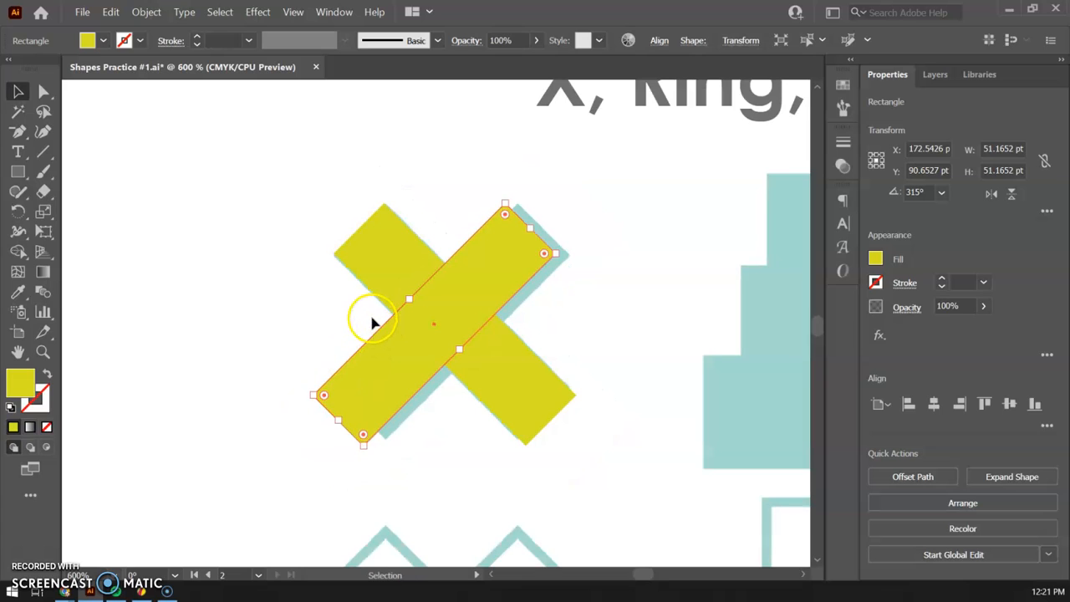
key("ctrl+=")
mouse_move(354, 368)
left_mouse_down()
mouse_move(382, 360)
mouse_move(385, 373)
mouse_move(356, 372)
mouse_move(392, 385)
mouse_move(399, 406)
mouse_move(390, 365)
mouse_move(355, 373)
left_mouse_up()
left_click(646, 262)
left_click_drag(502, 251, 513, 251)
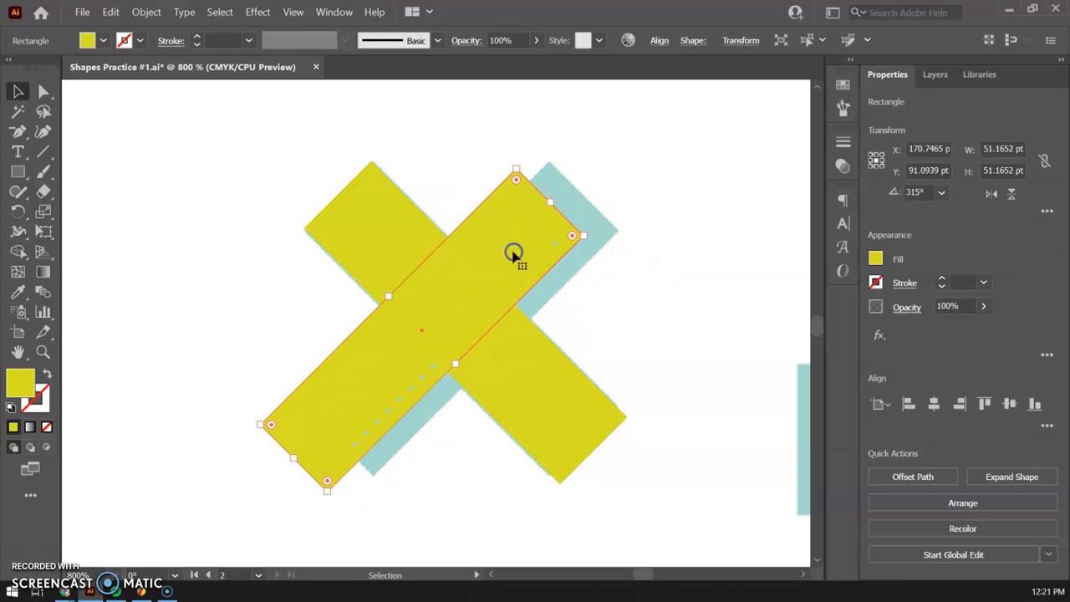
Select both yellow rectangles and align their centers horizontally and vertically.
left_click_drag(271, 142, 581, 429)
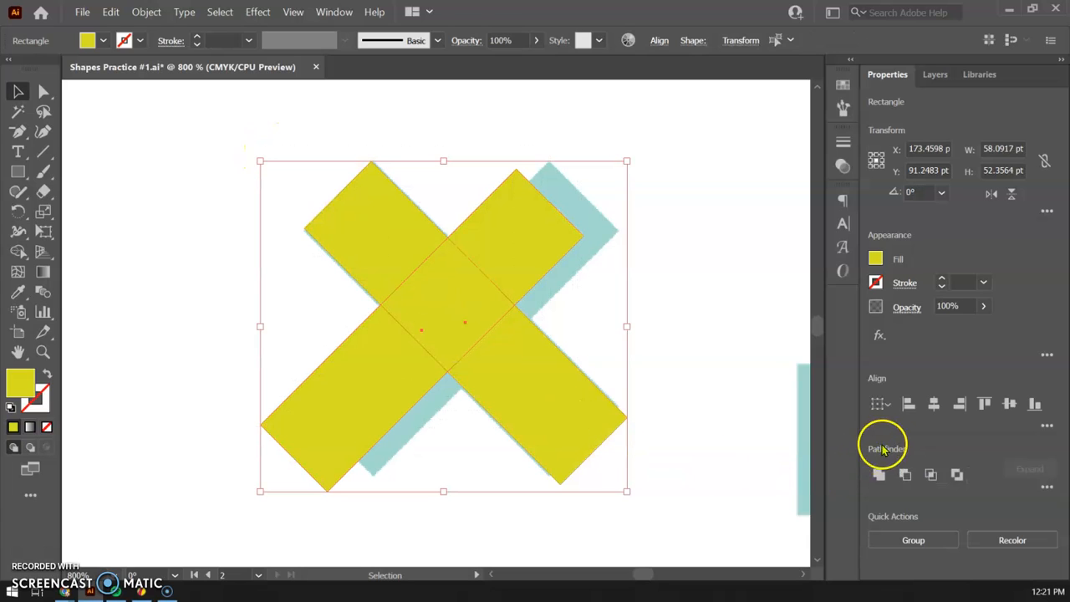
left_click(933, 404)
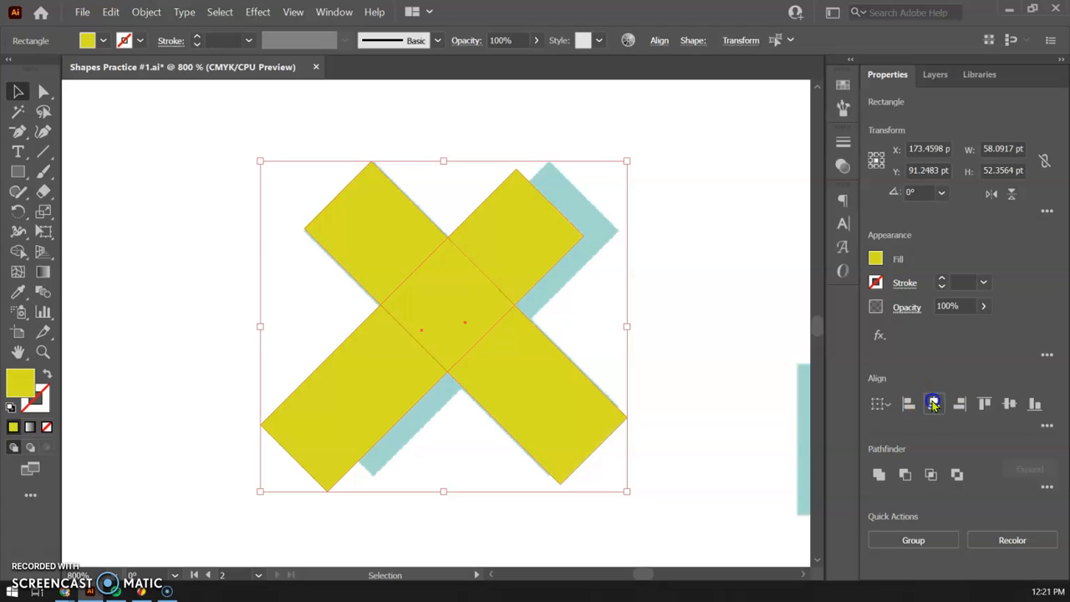
left_click(444, 321)
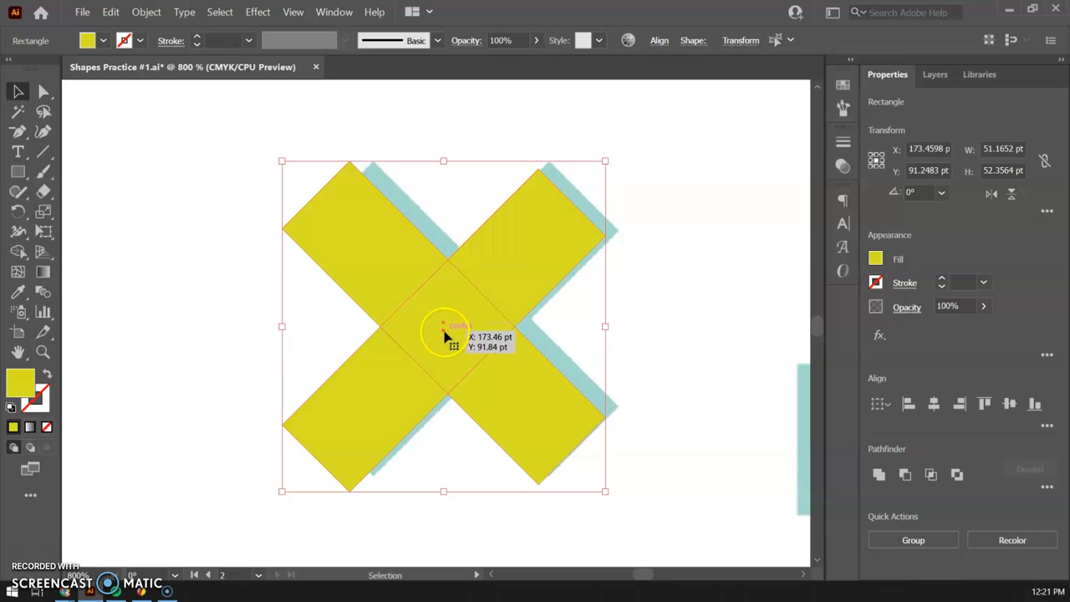
left_click(1008, 404)
left_click(934, 404)
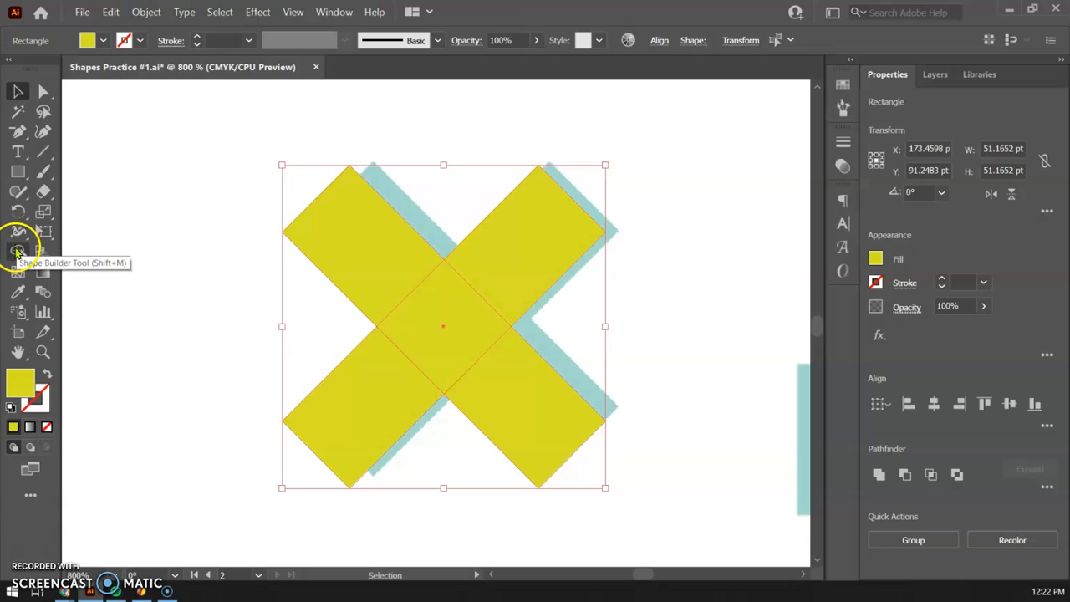
left_click(19, 92)
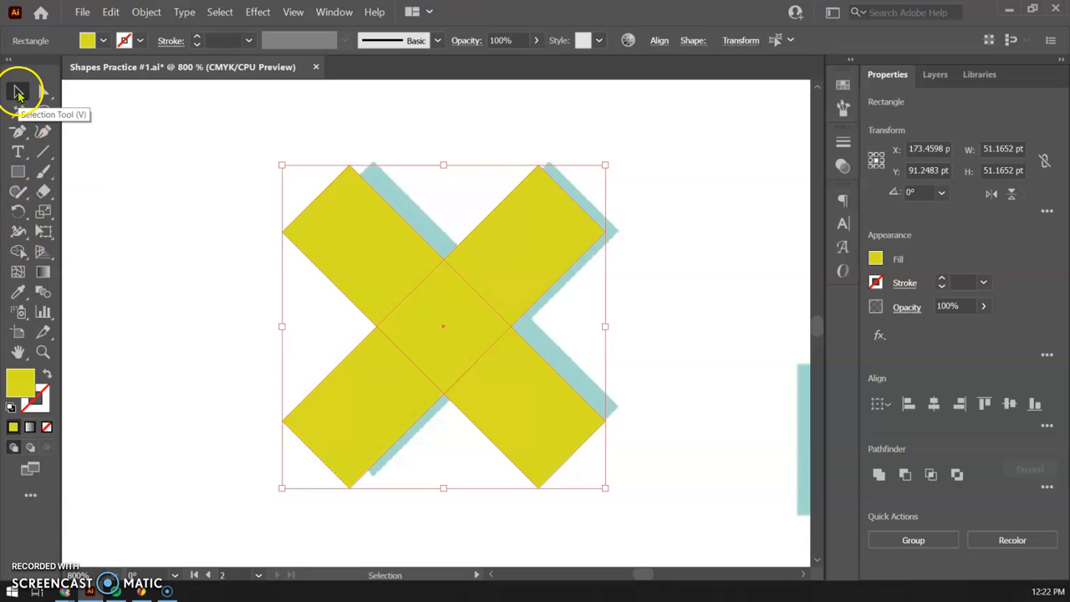
left_click(226, 203)
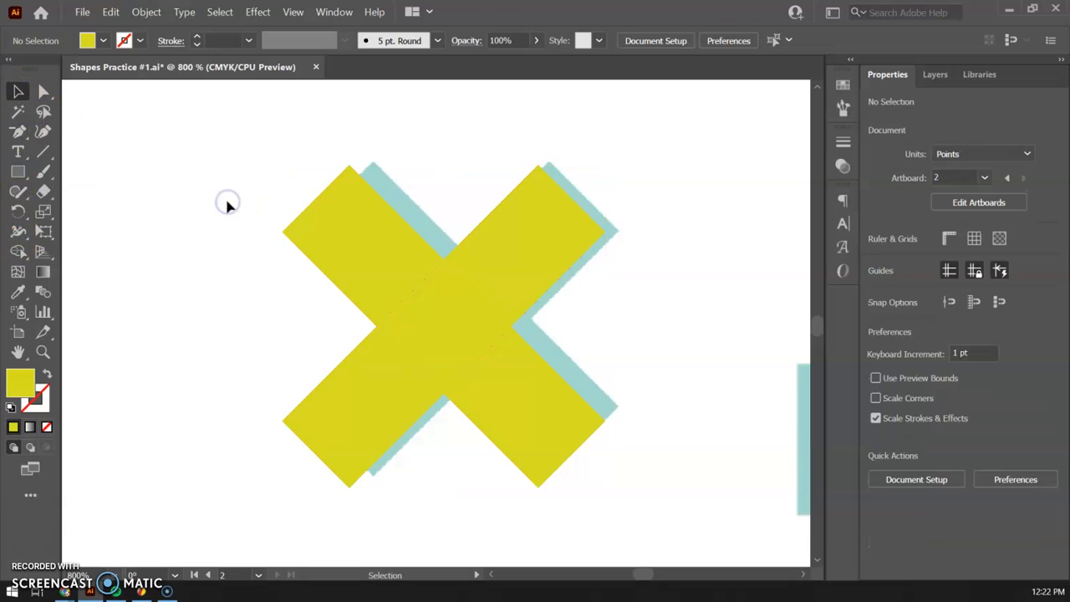
left_click(18, 250)
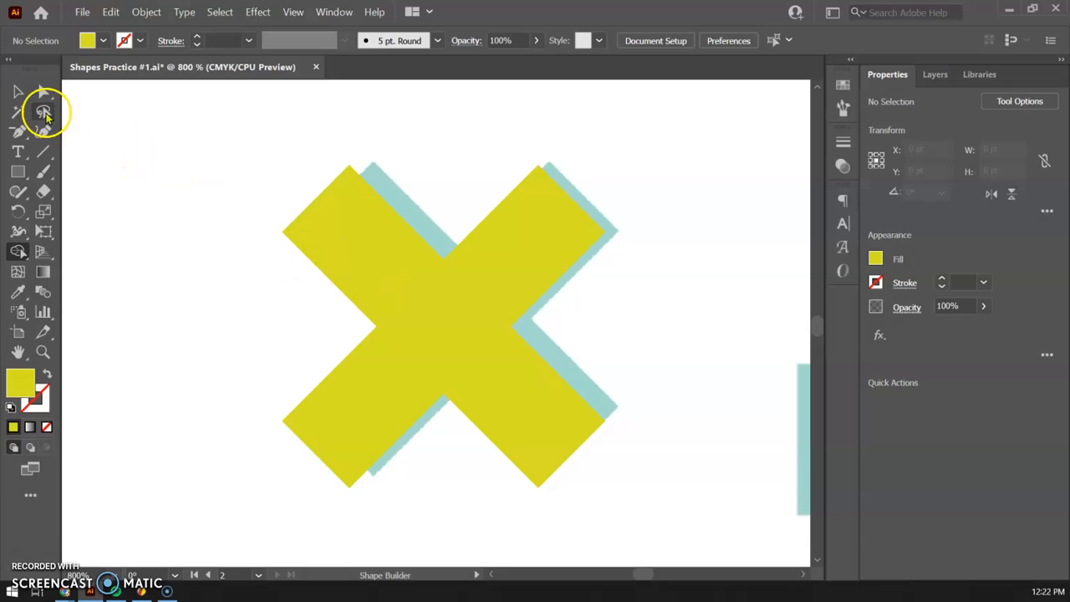
left_click(18, 91)
left_click_drag(246, 126, 651, 509)
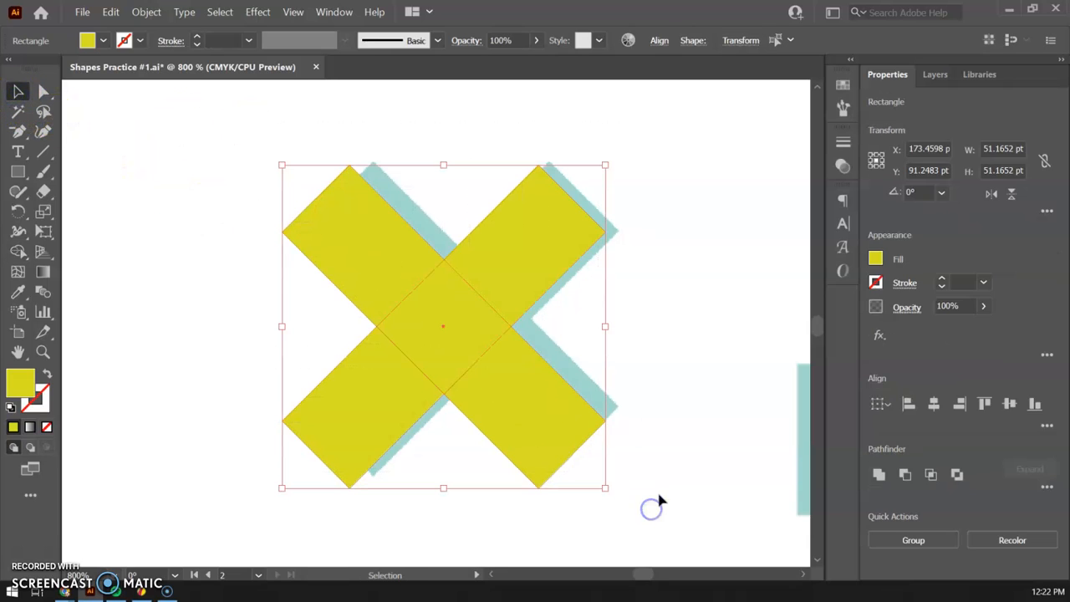
left_click(233, 272)
Select both crossed rectangles and merge all their regions into a single X with Shape Builder.
left_click(378, 258)
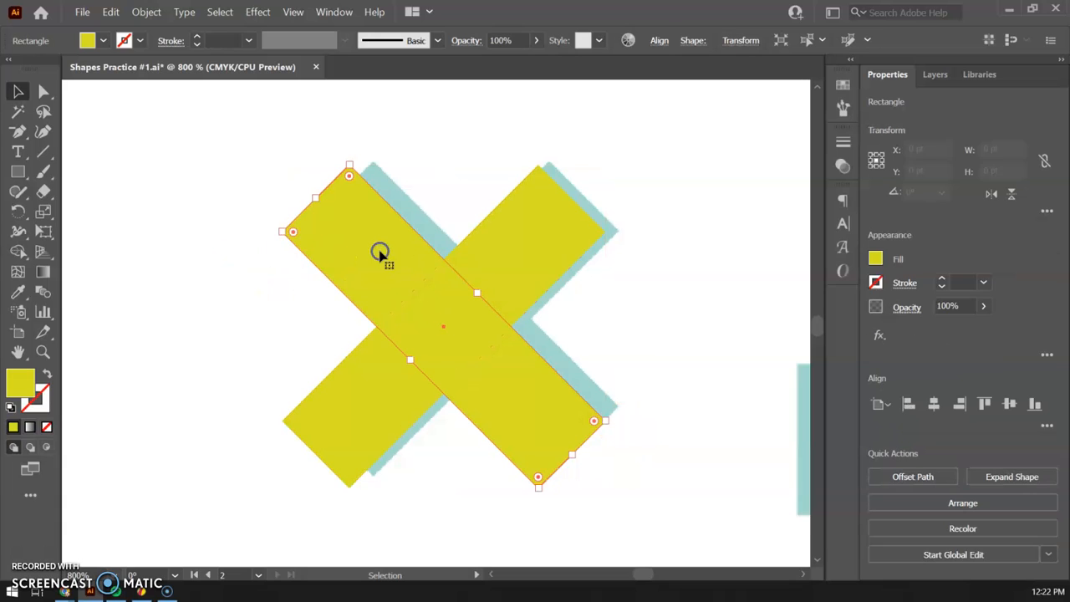
left_click(541, 242, "shift")
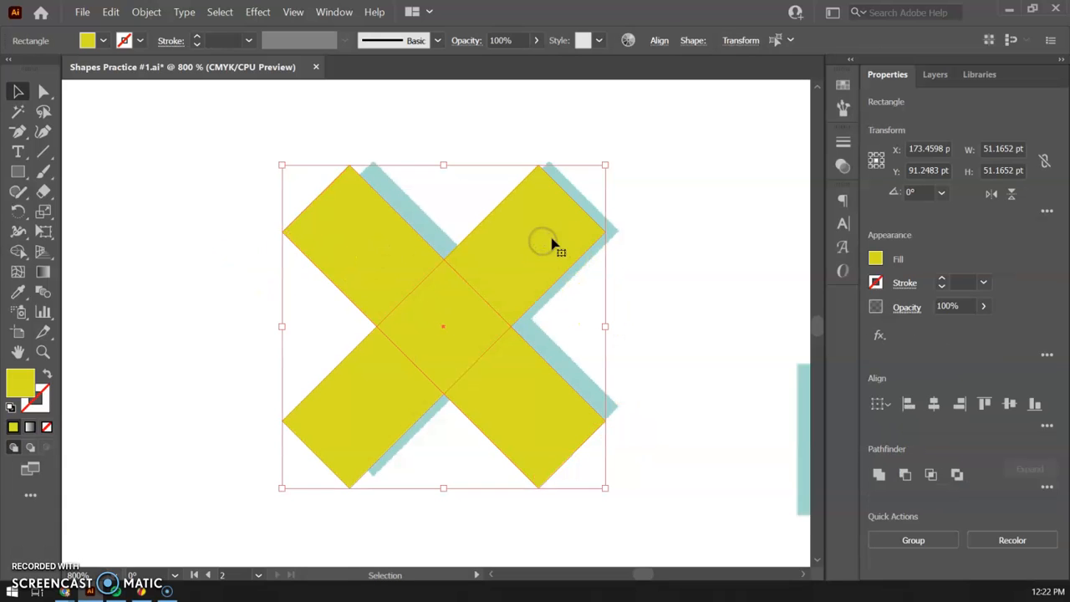
left_click(17, 252)
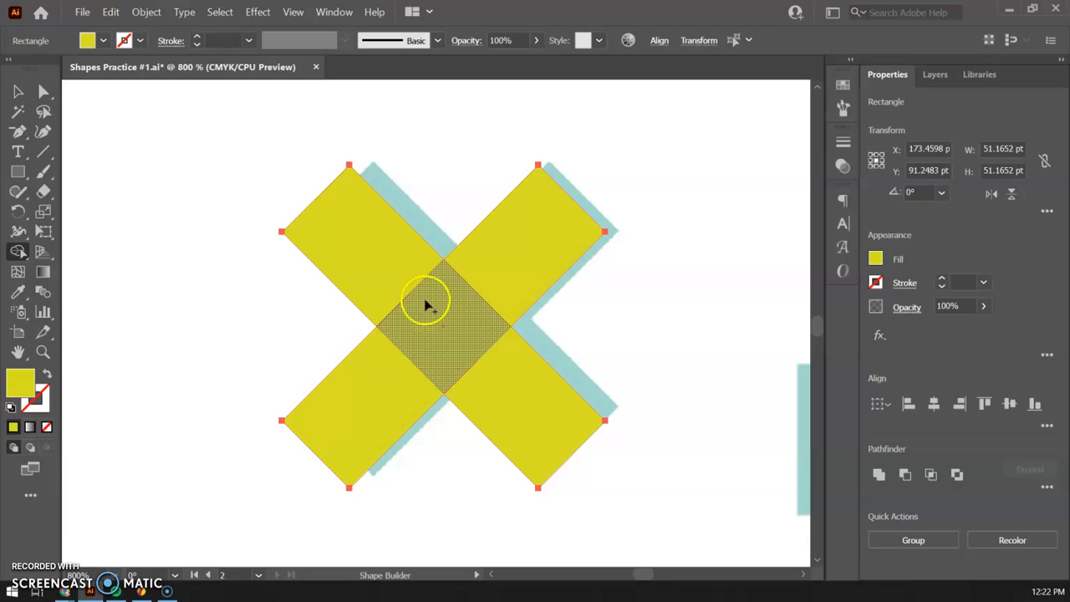
left_click(497, 265)
left_click_drag(483, 278, 453, 300)
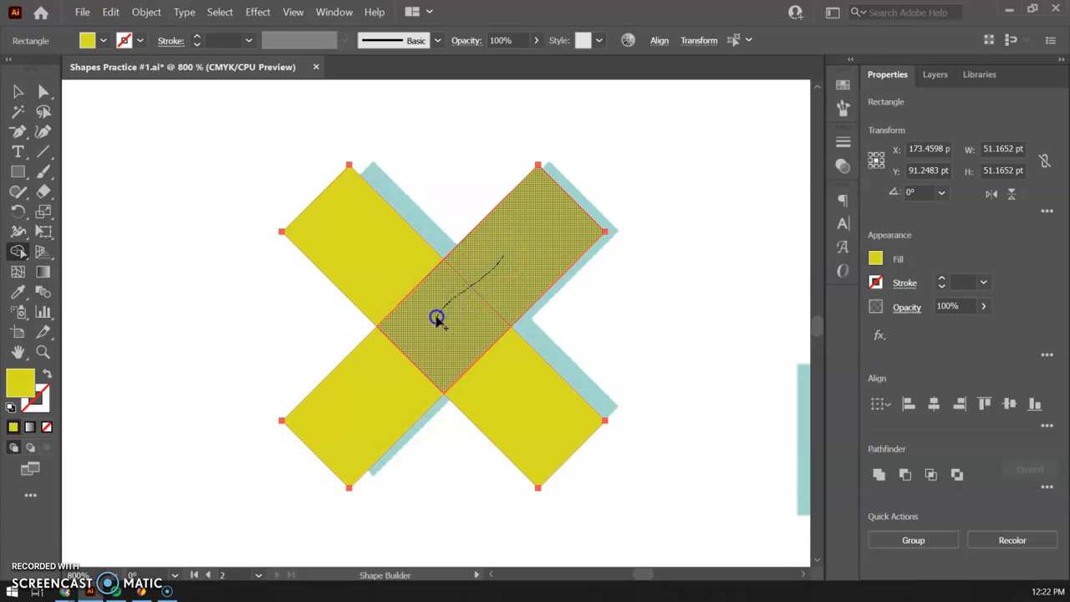
left_click_drag(423, 337, 405, 368)
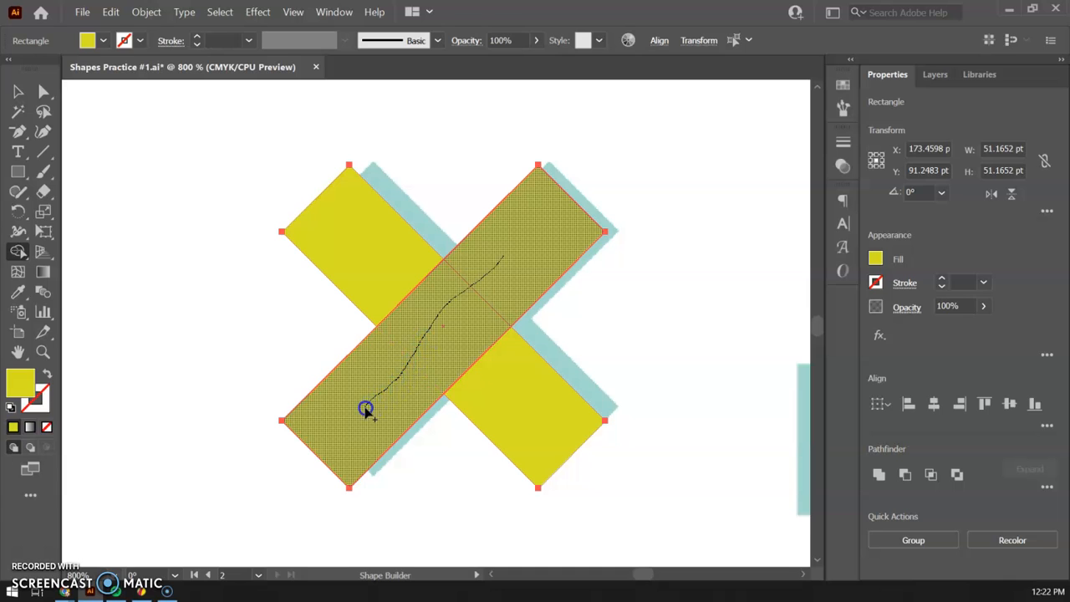
left_click_drag(366, 409, 377, 405)
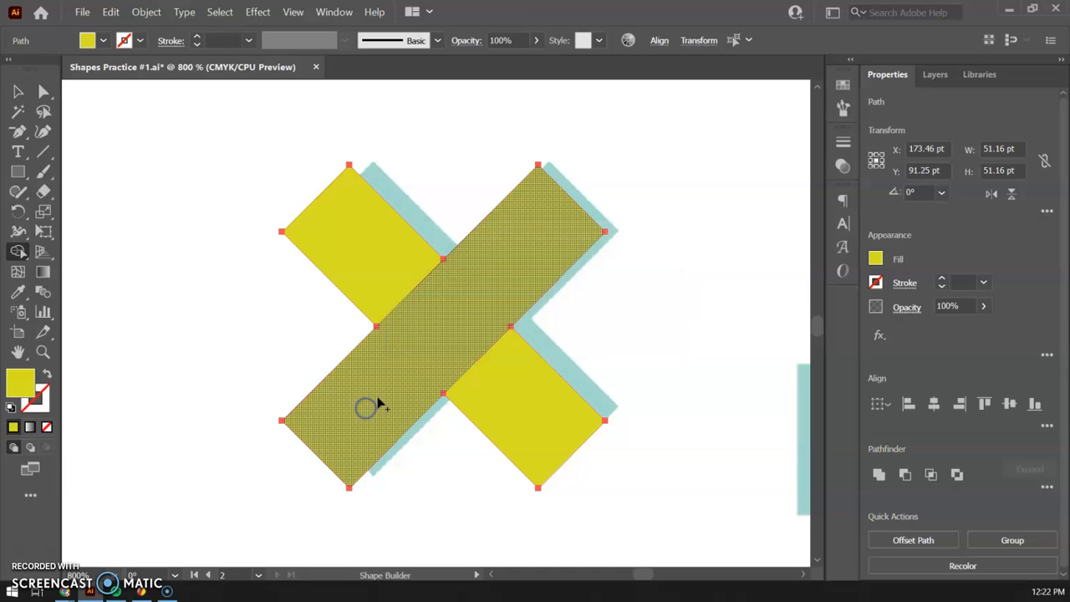
left_click(366, 247)
left_click_drag(400, 282, 480, 378)
left_click_drag(536, 431, 536, 430)
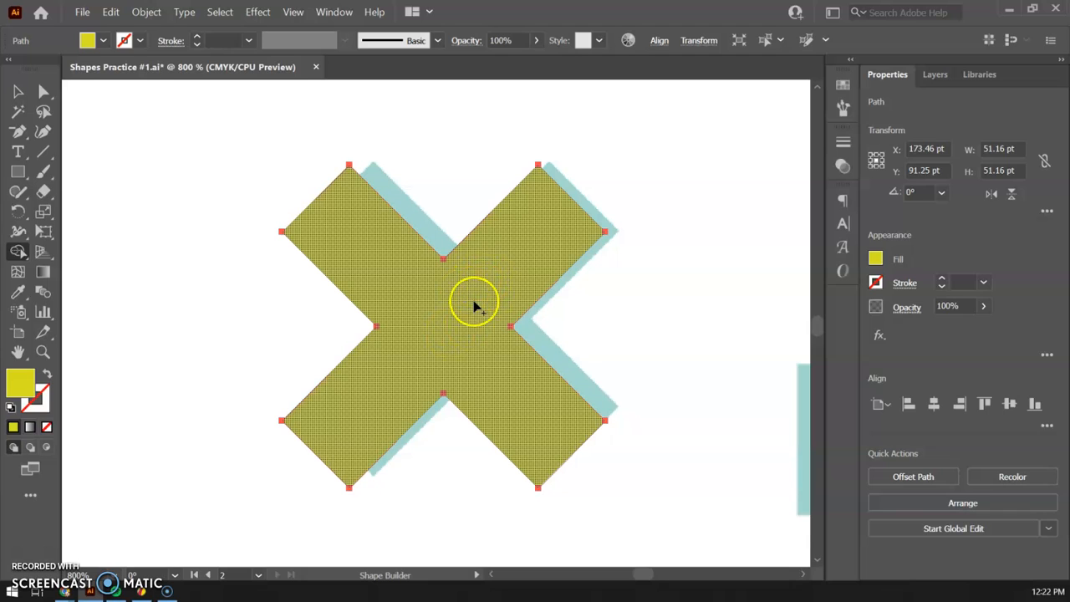
Duplicate the merged X to its right and swap the copy's fill and stroke to make a yellow outline version.
left_click(17, 94)
left_click_drag(401, 279, 587, 309)
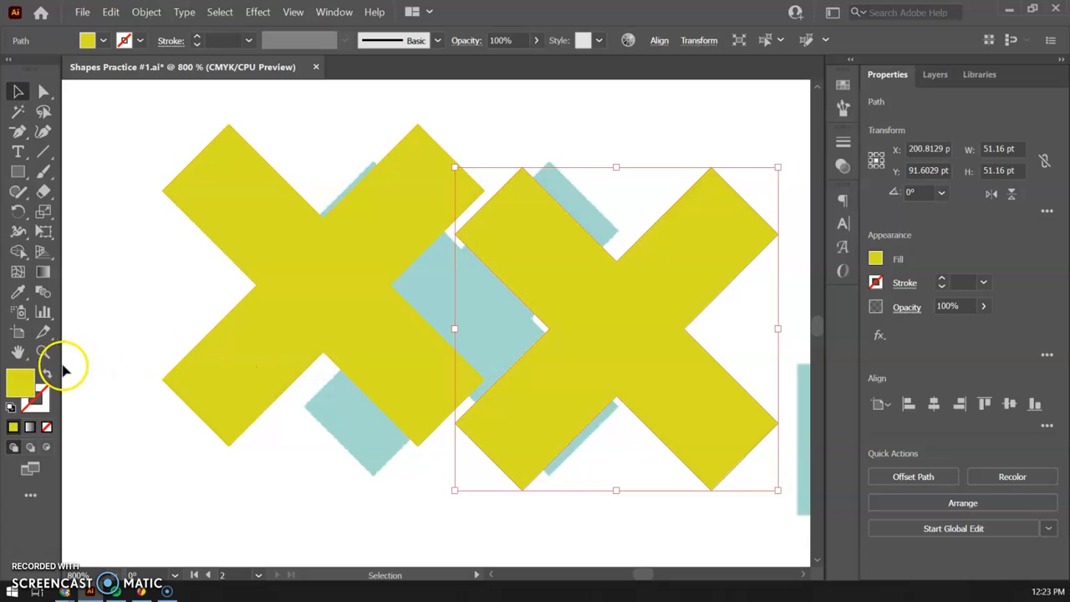
key("shift+x")
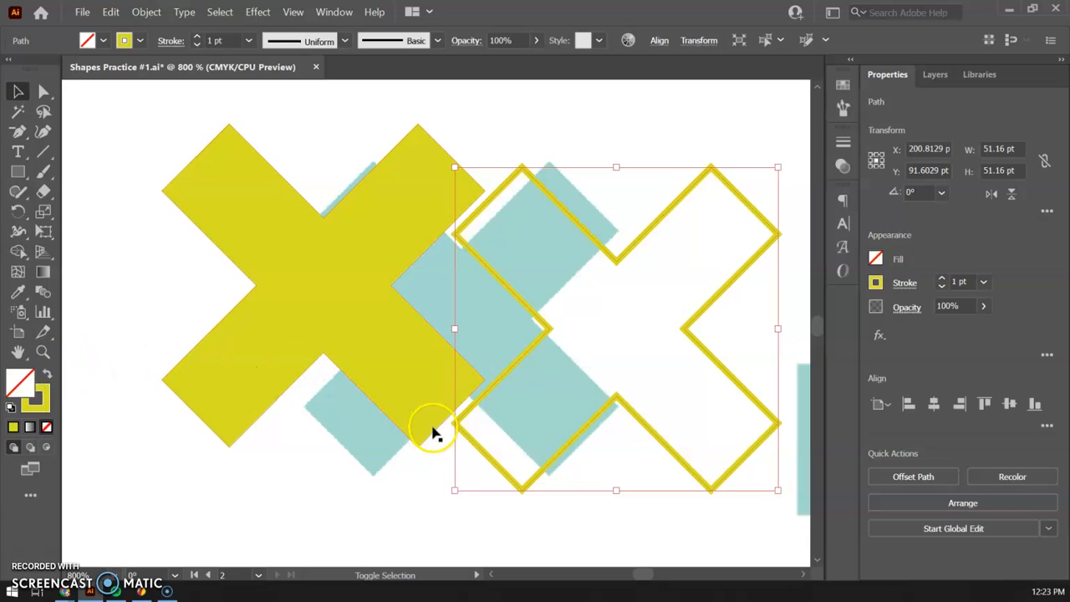
left_click_drag(617, 259, 627, 292)
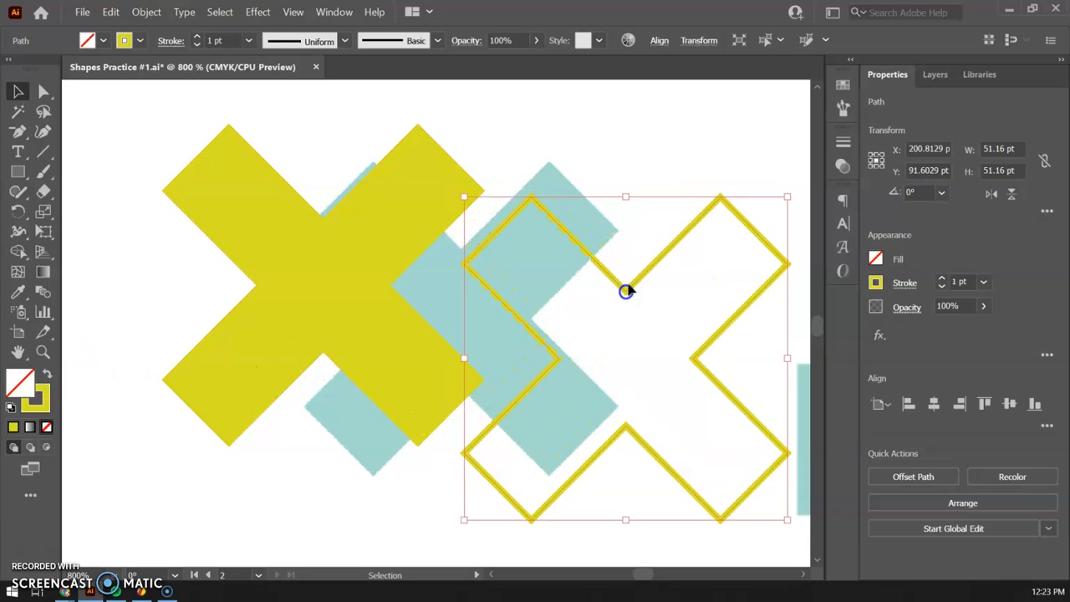
Examine the keyhole's outline reference shape up close, between the mountains and the sheriff star.
scroll(648, 322, "down", 2)
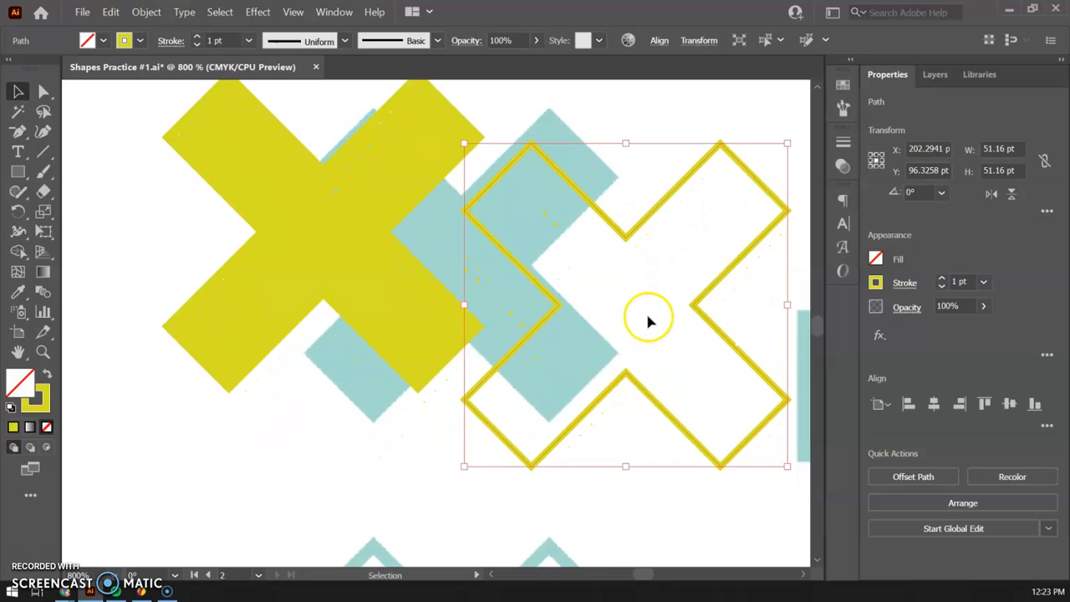
key("ctrl+minus")
key("ctrl+minus")
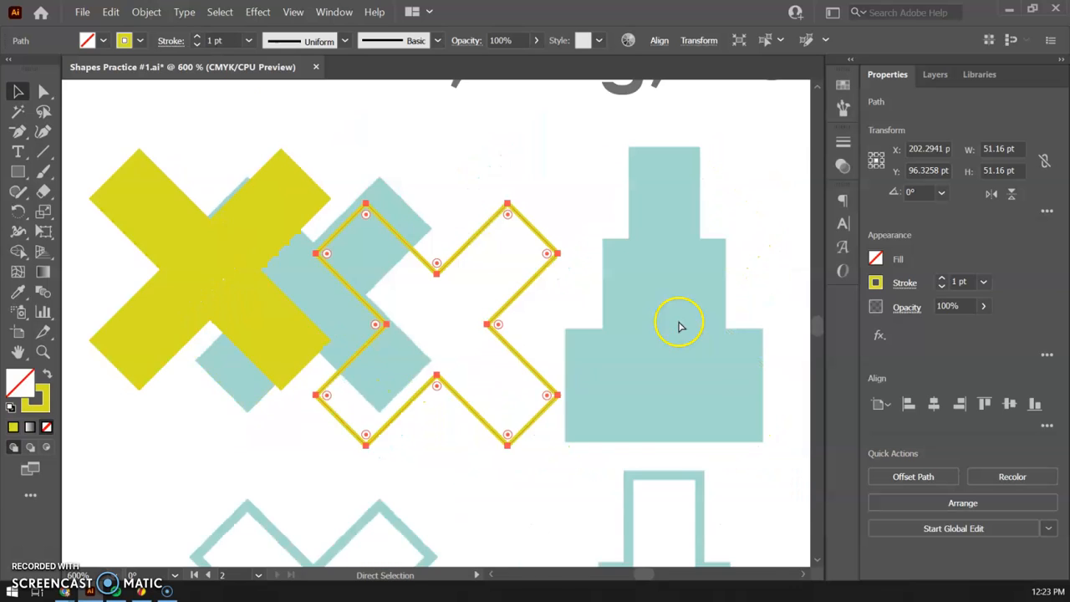
left_click_drag(703, 302, 342, 272)
left_click_drag(680, 285, 260, 248)
left_click_drag(547, 263, 415, 300)
key("space")
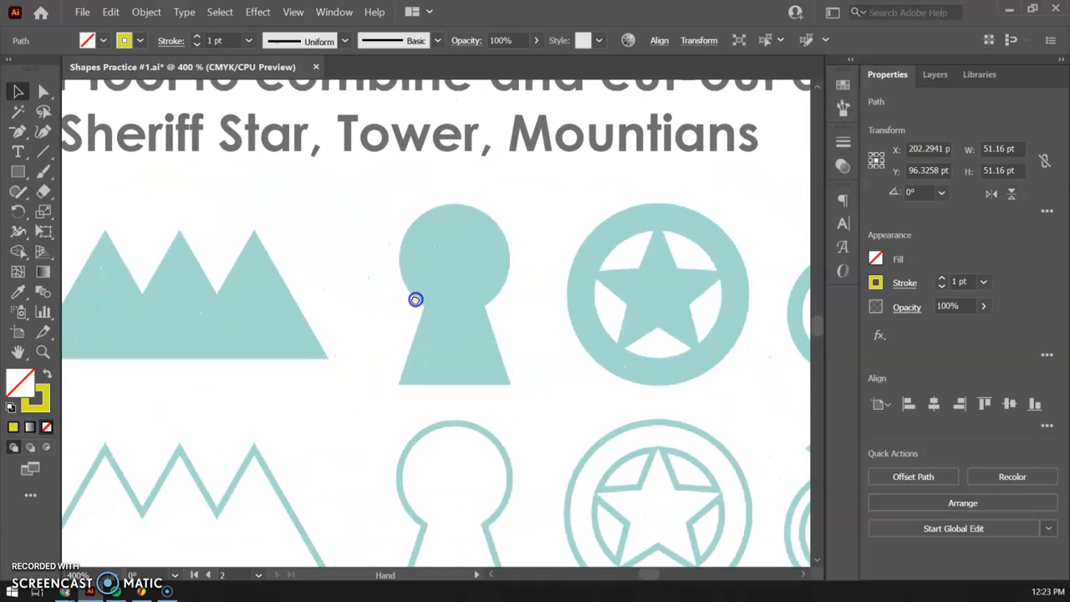
key("ctrl+equal")
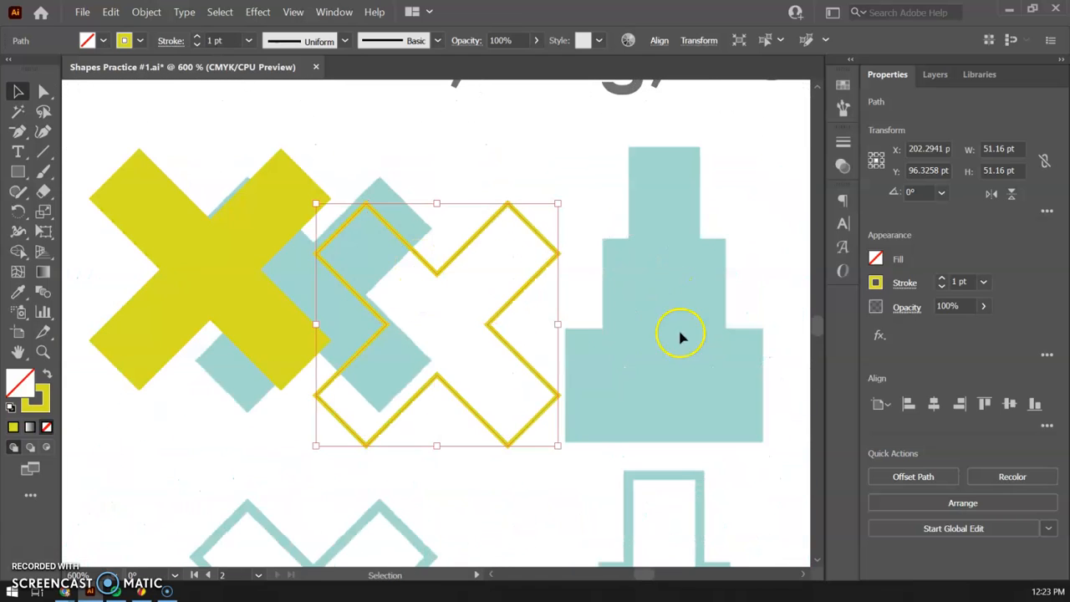
key("space")
left_click_drag(680, 335, 40, 301)
left_click_drag(602, 299, 106, 303)
left_click_drag(588, 316, 426, 175)
left_click_drag(494, 375, 475, 229)
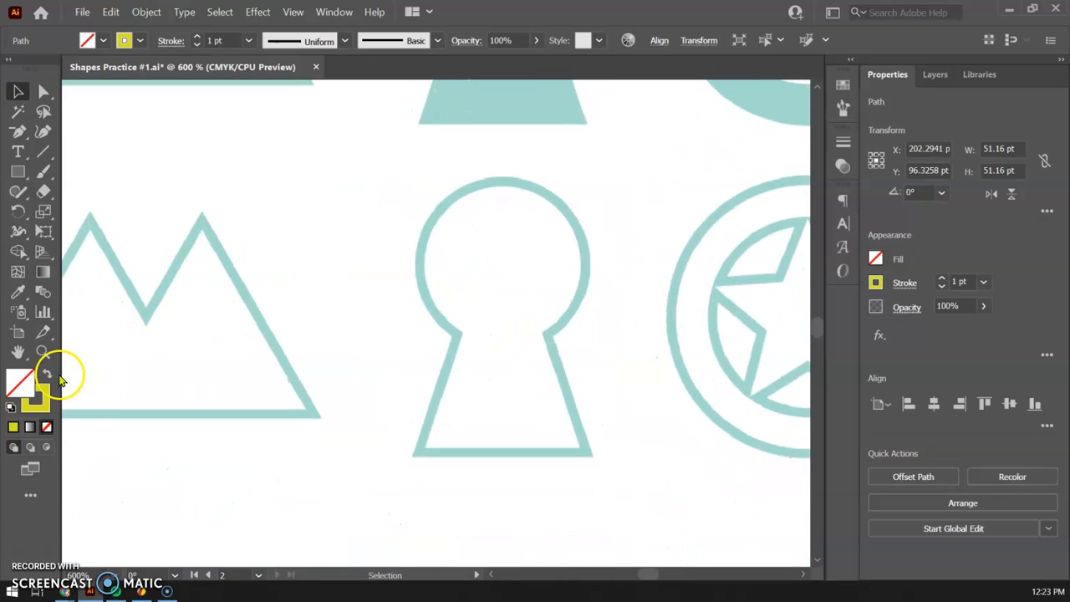
Draw a circle about 37 pt in diameter and place it over the round head of the keyhole outline reference.
left_click_drag(18, 172, 67, 210)
left_click_drag(408, 175, 564, 350)
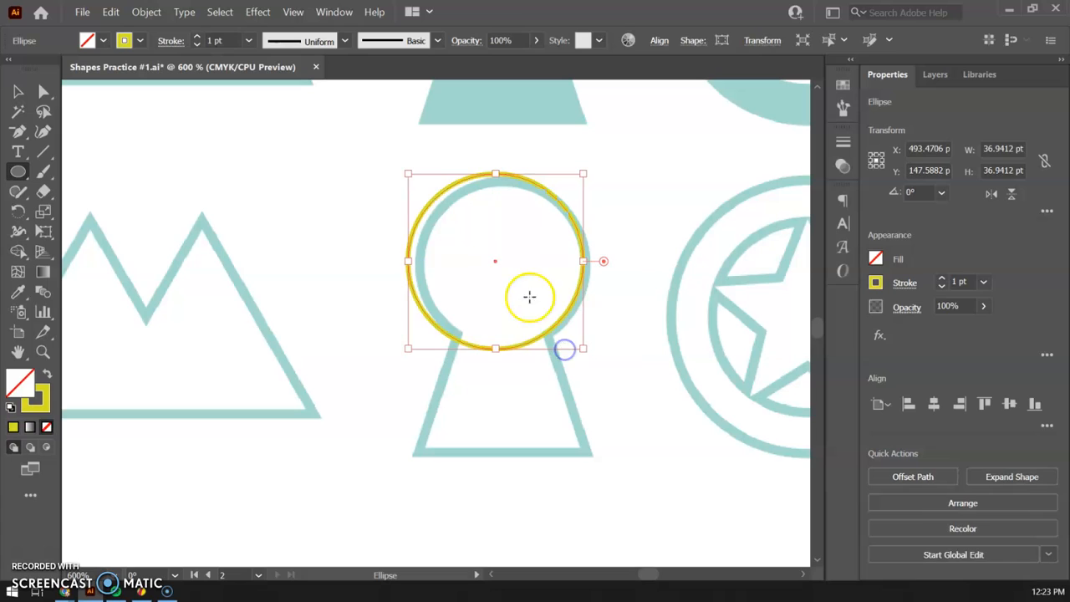
key("v")
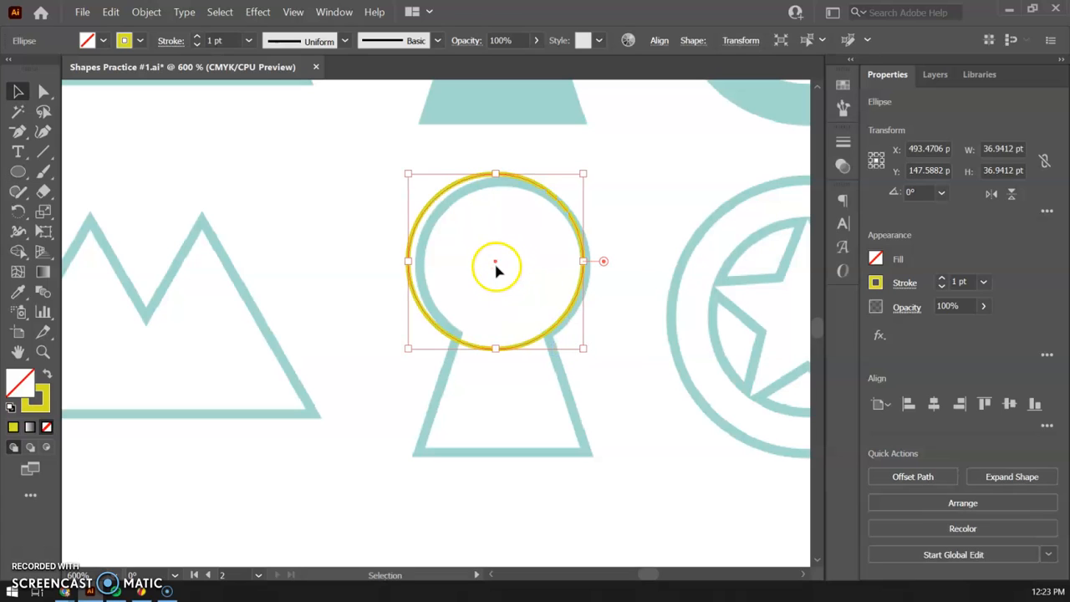
left_click_drag(495, 265, 502, 262)
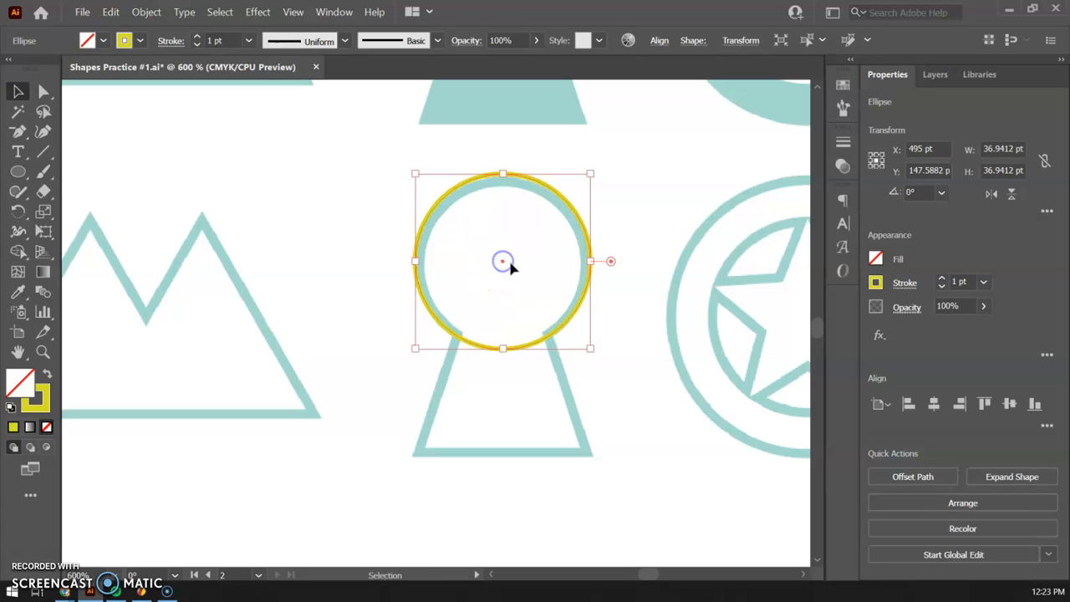
Create a 3-sided polygon with a 50 pt radius and reshape it to about 35.6 by 52.6 pt over the keyhole's base.
left_click(18, 173)
left_click_drag(17, 173, 92, 234)
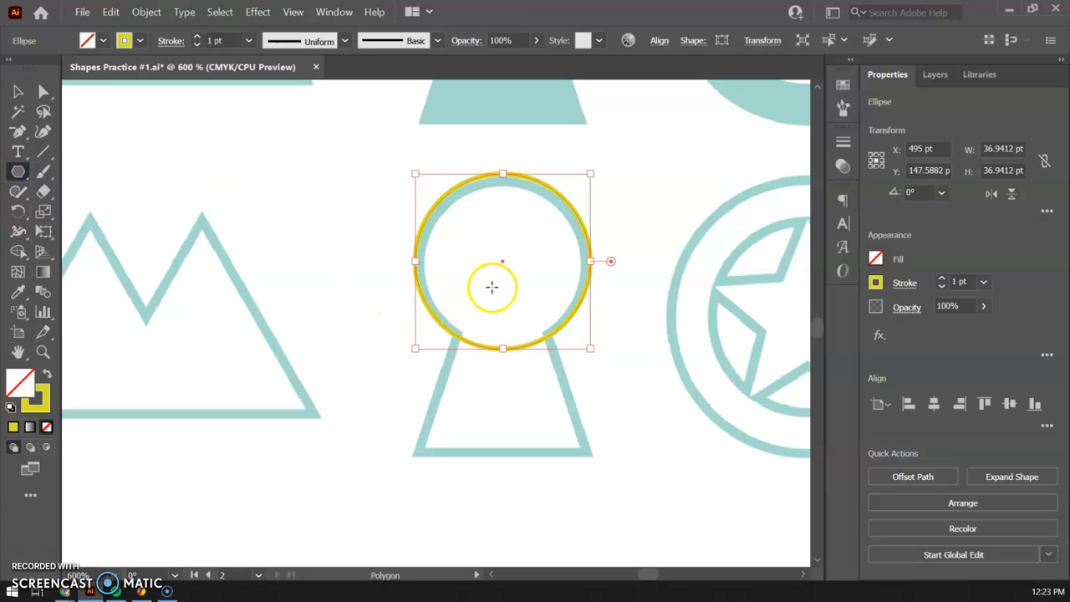
left_click(497, 285)
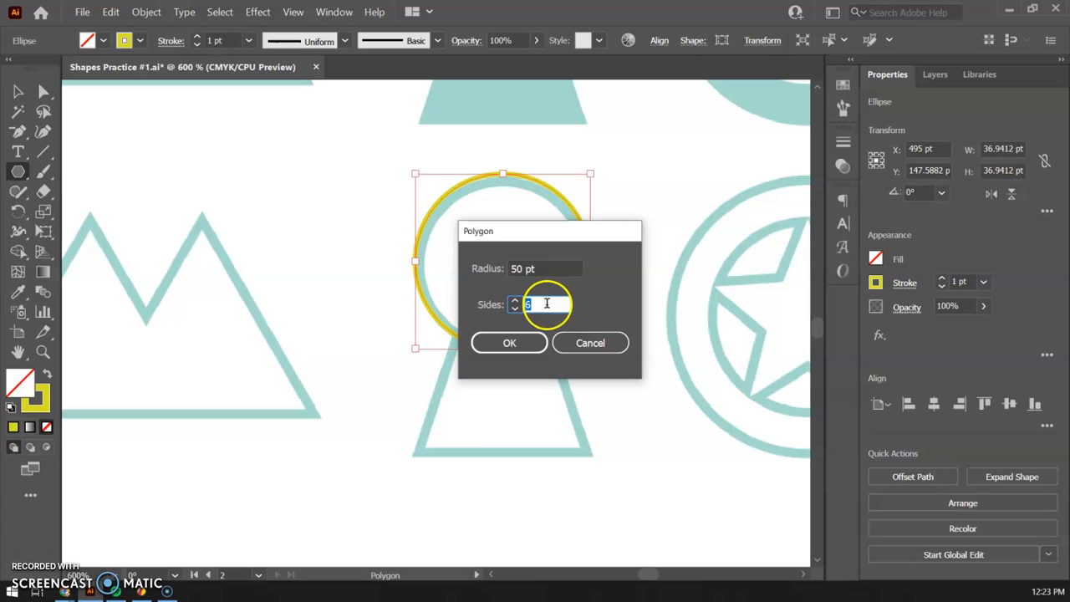
left_click(509, 342)
left_click_drag(703, 403, 584, 451)
left_click_drag(293, 451, 416, 450)
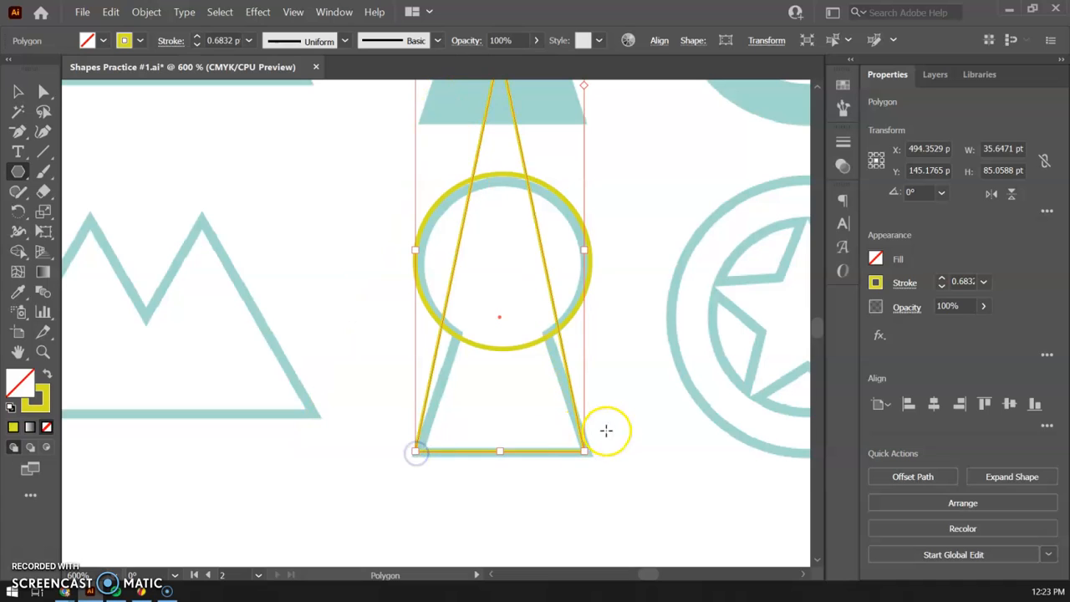
scroll(609, 439, "down", 2)
scroll(607, 455, "up", 5)
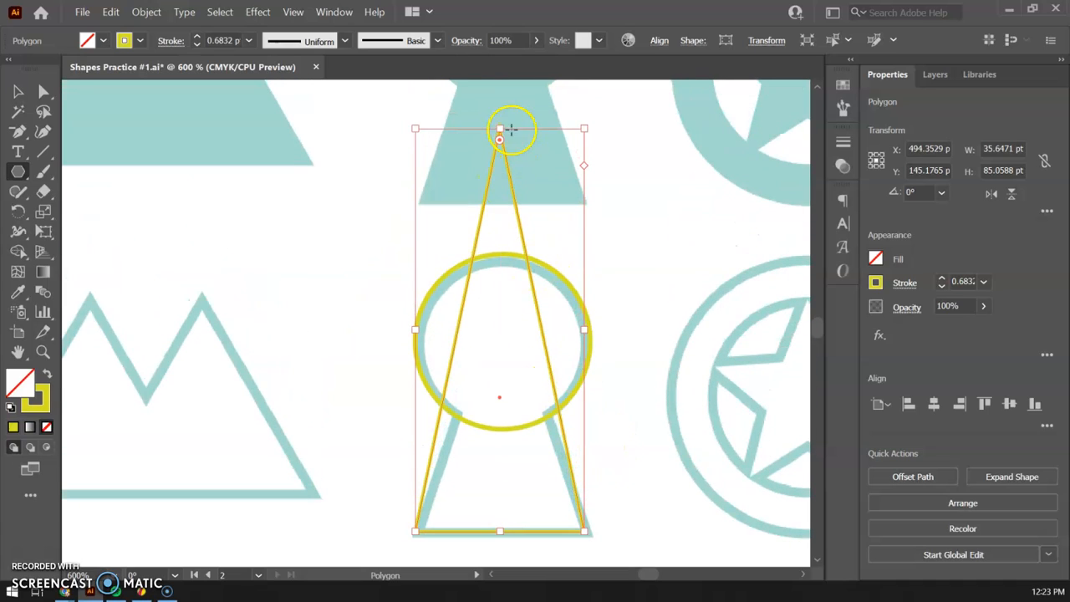
left_click_drag(500, 128, 518, 284)
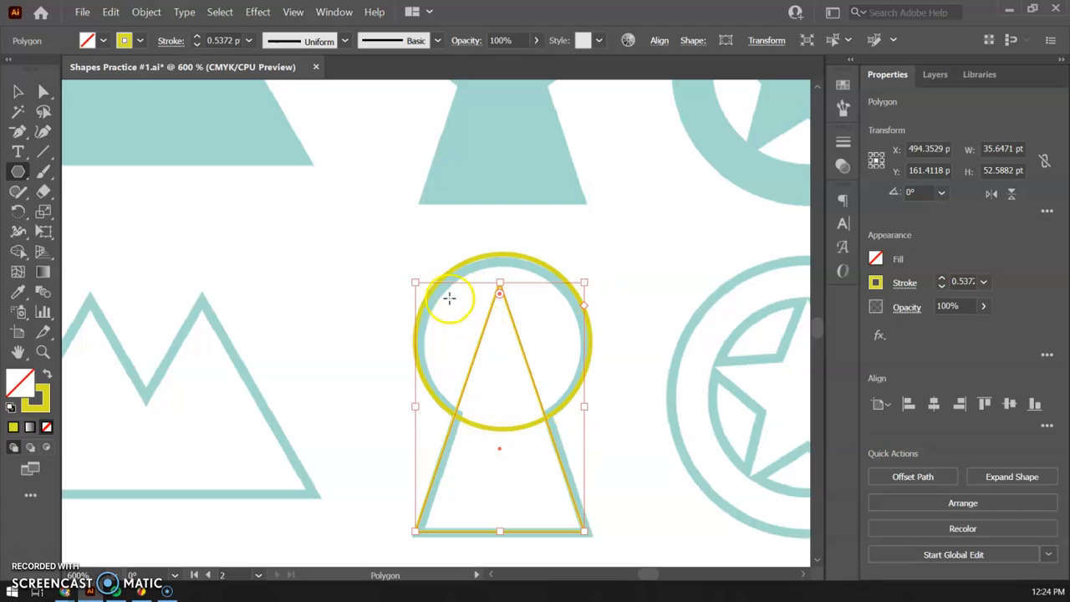
Select the yellow circle and triangle and align their centers horizontally.
left_click(17, 91)
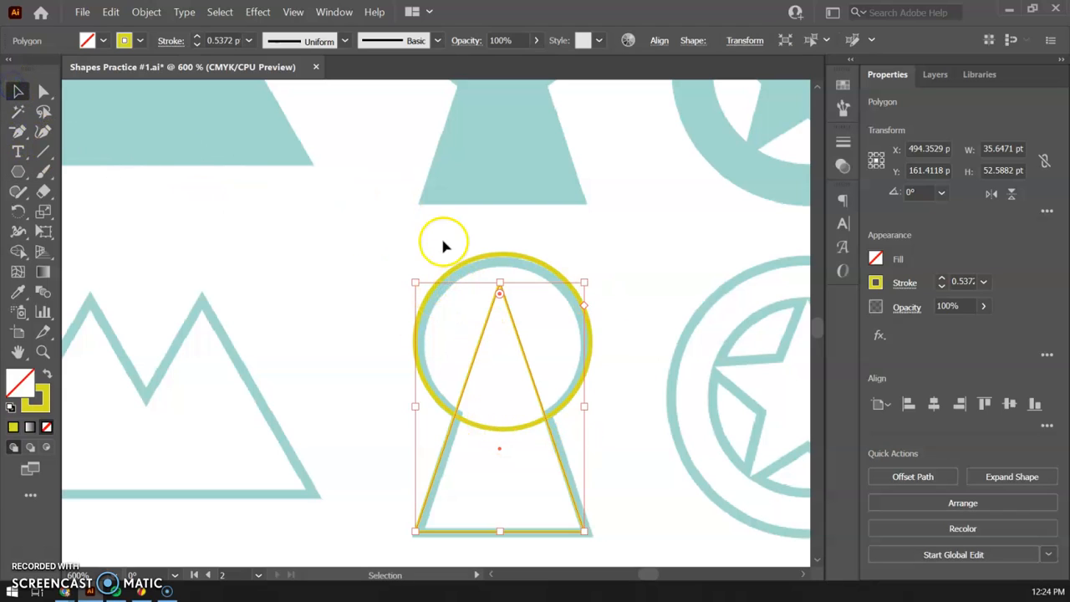
left_click_drag(436, 259, 584, 531)
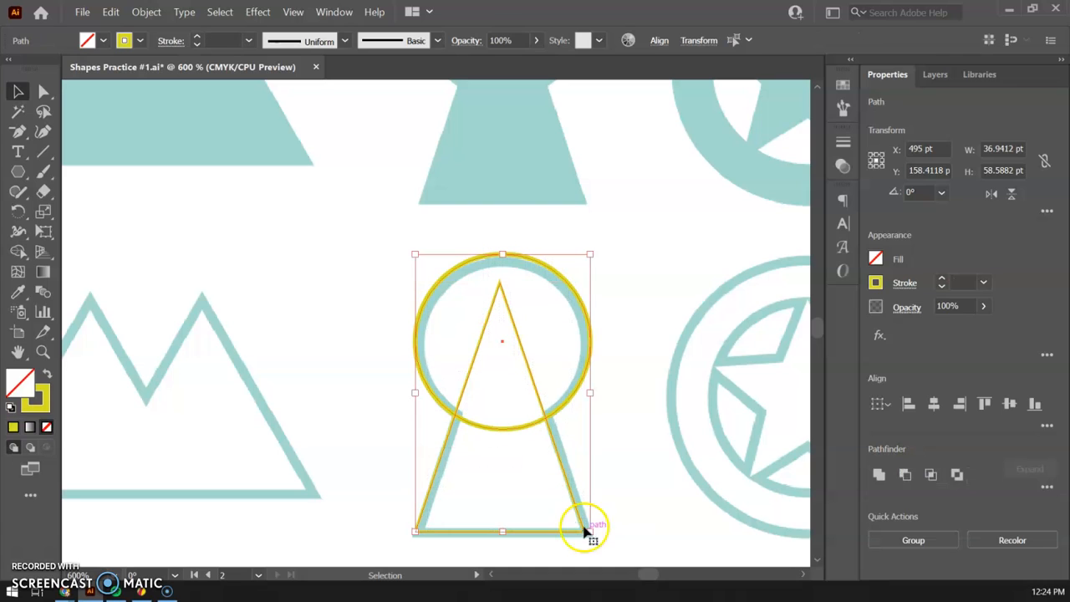
left_click(934, 404)
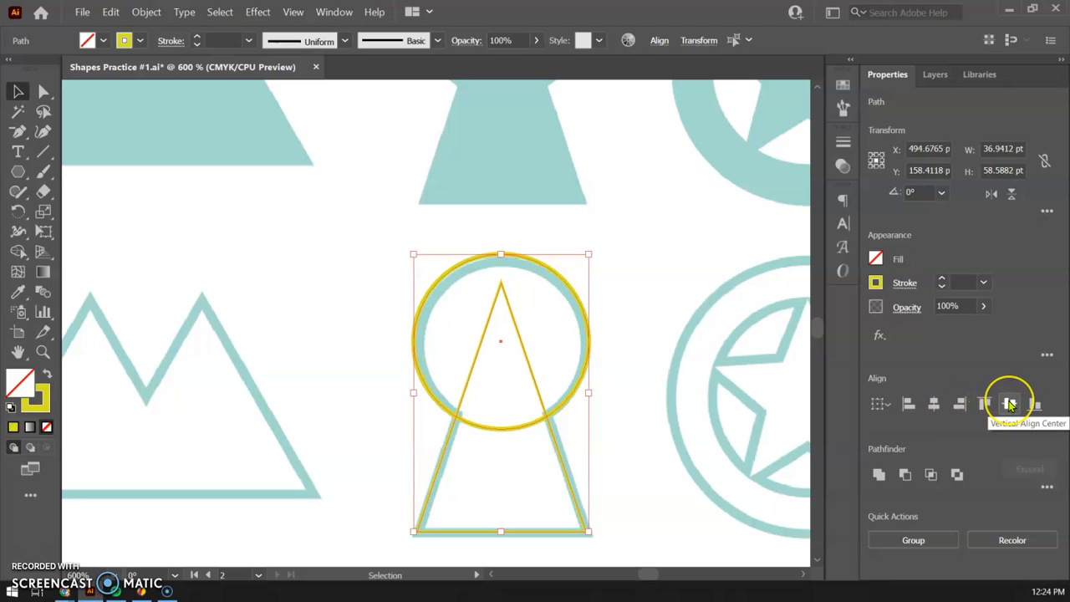
left_click(1009, 404)
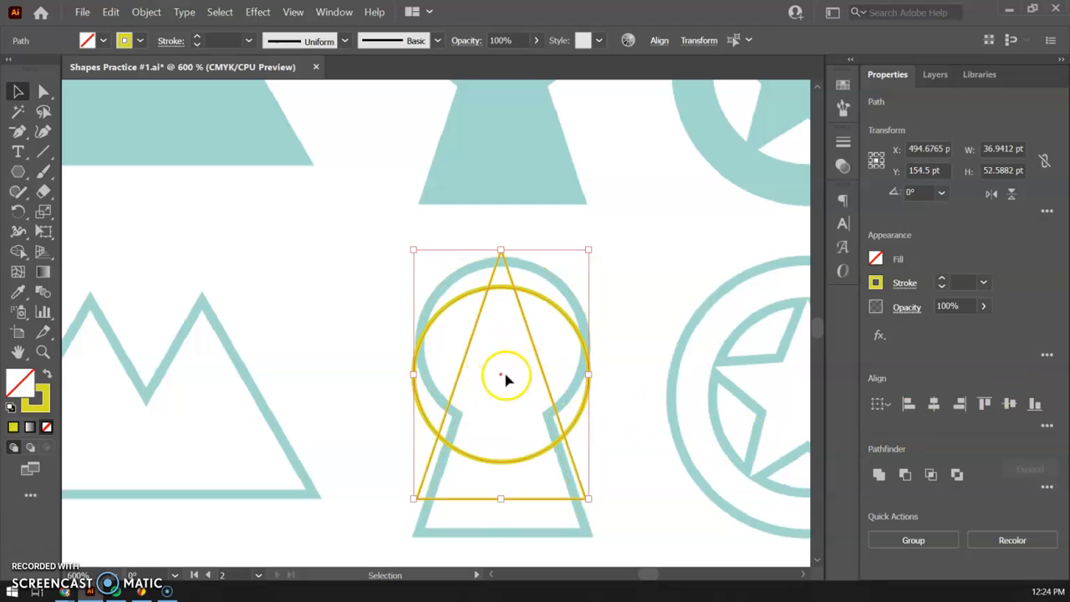
key("ctrl+z")
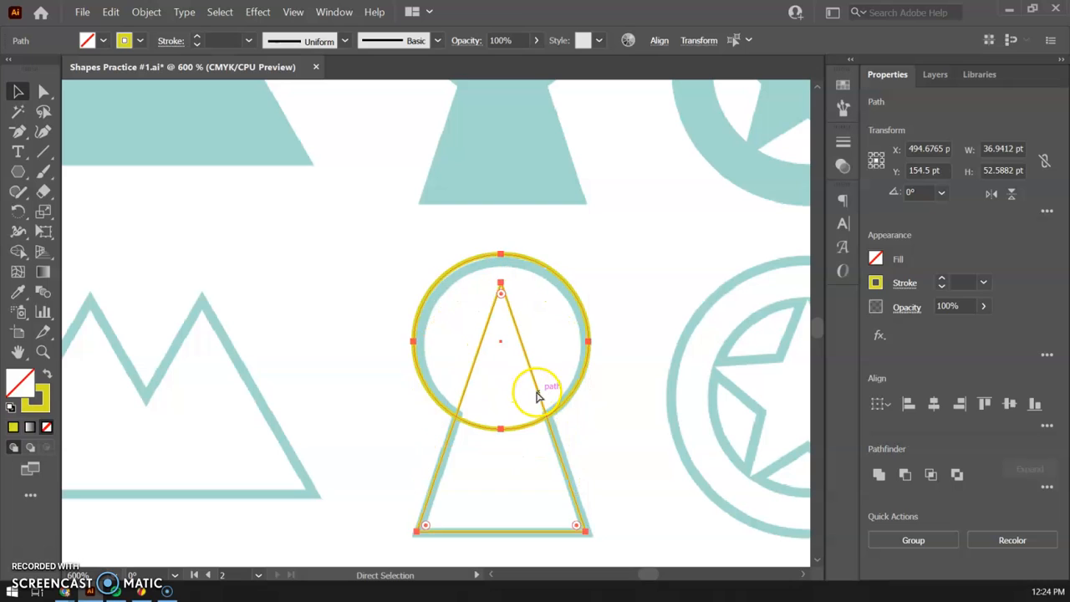
left_click(935, 404)
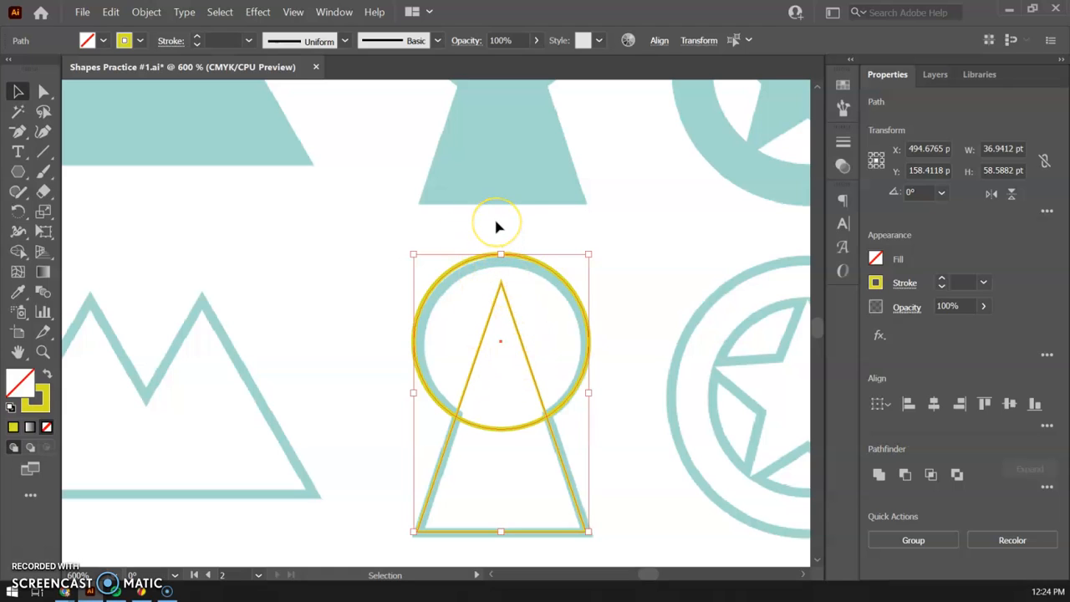
Merge the circle and triangle into a single keyhole with Shape Builder.
left_click(18, 251)
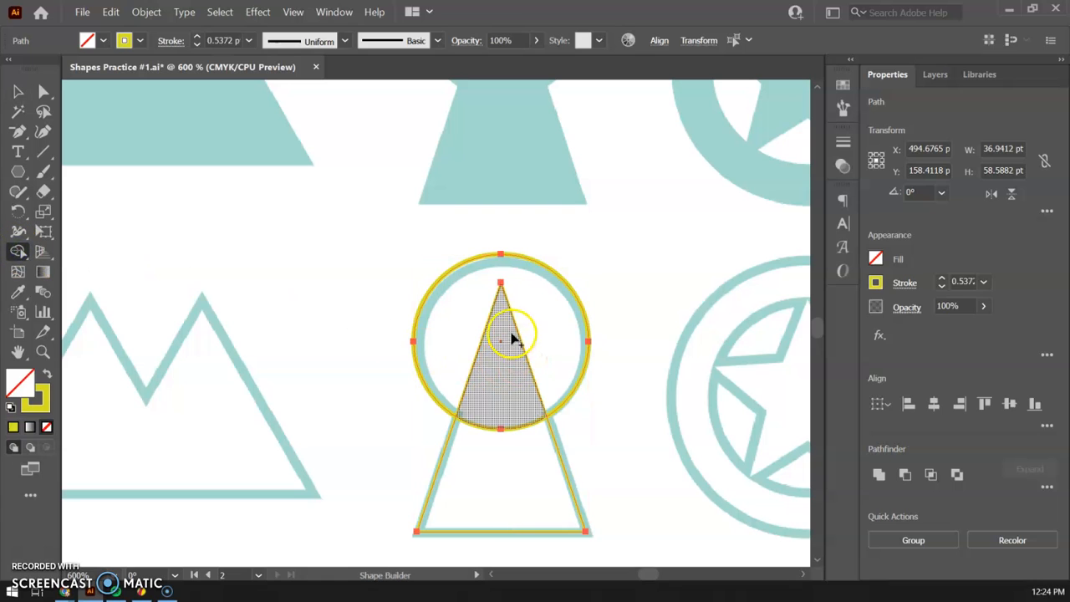
mouse_move(550, 324)
left_mouse_down()
mouse_move(523, 344)
mouse_move(507, 396)
mouse_move(507, 477)
left_mouse_up()
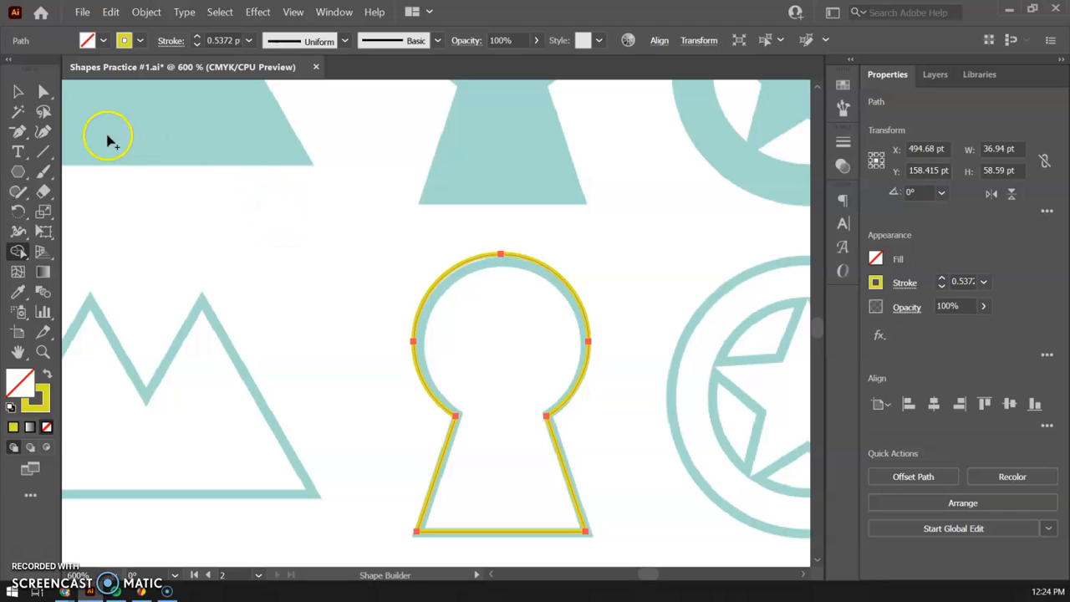
Duplicate the merged keyhole to its left and swap the copy's fill and stroke to make a solid yellow version.
left_click(13, 93)
left_click(420, 301)
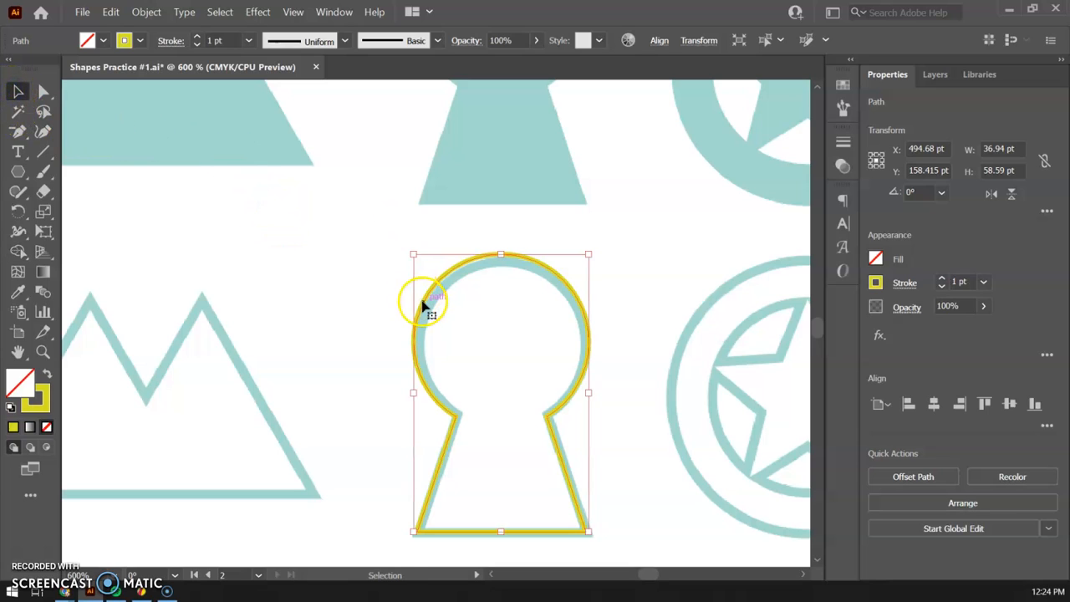
left_click_drag(418, 298, 248, 243)
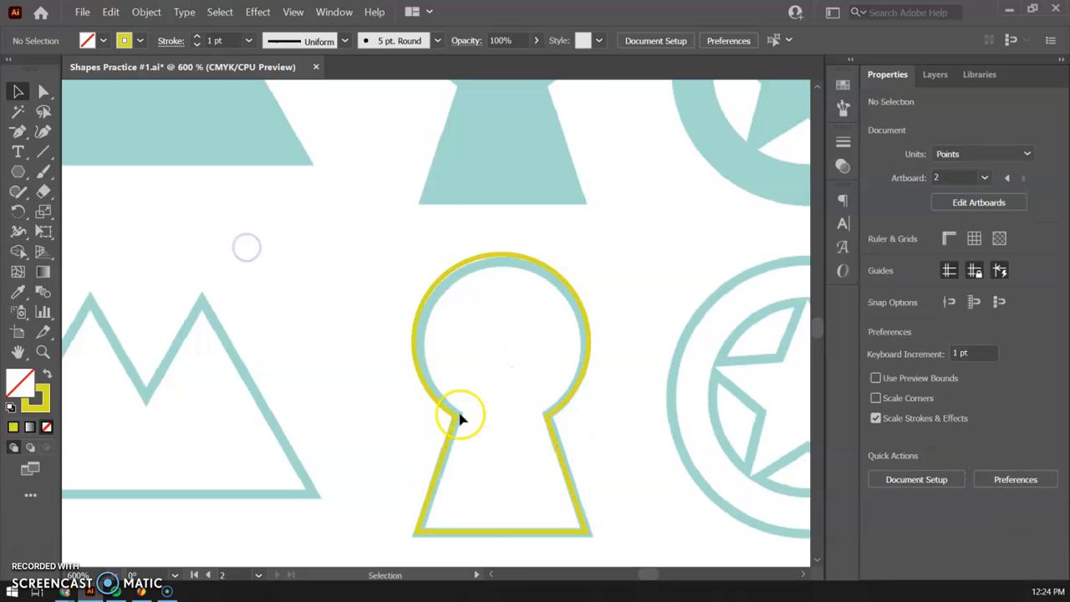
left_click_drag(454, 419, 241, 397)
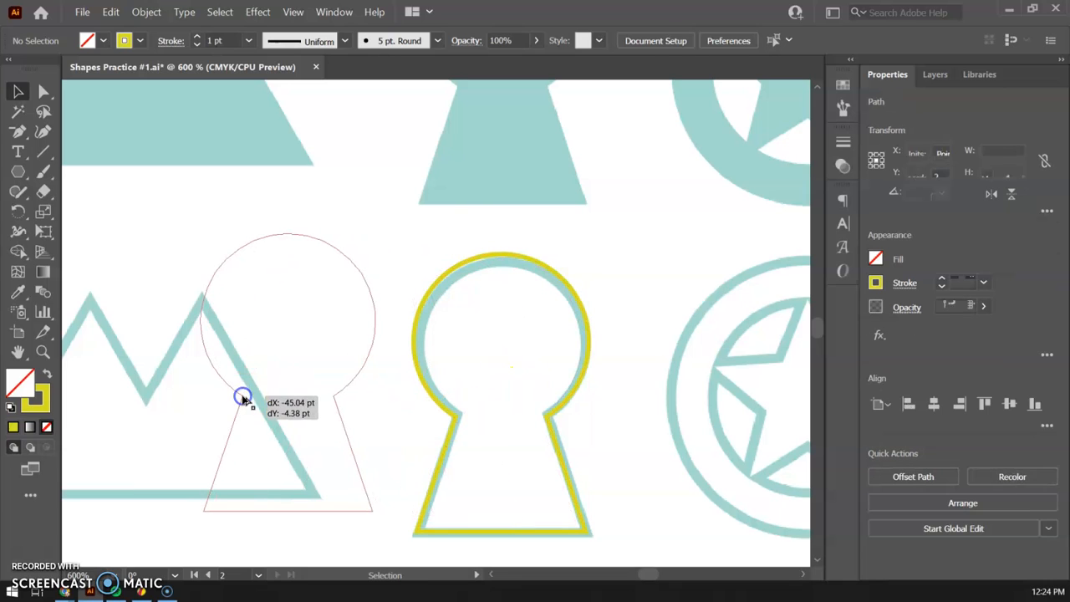
key("shift+x")
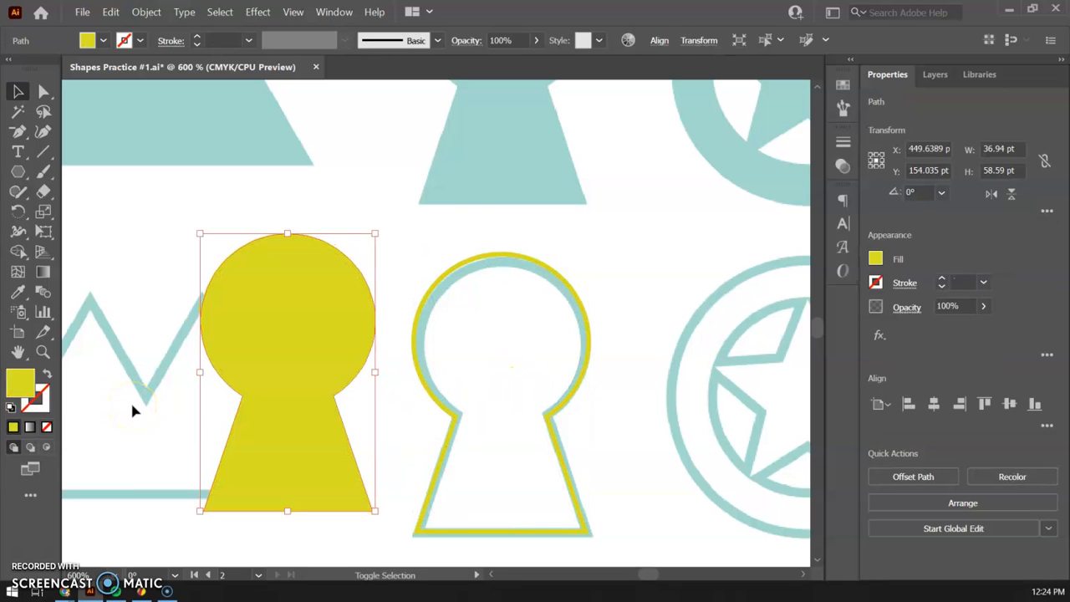
Draw a yellow-filled circle about 65.5 pt in diameter, overlapping the lower part of the sheriff star and ring outline references.
left_click_drag(607, 398, 207, 291)
left_click_drag(467, 345, 461, 509)
left_click_drag(432, 301, 423, 423)
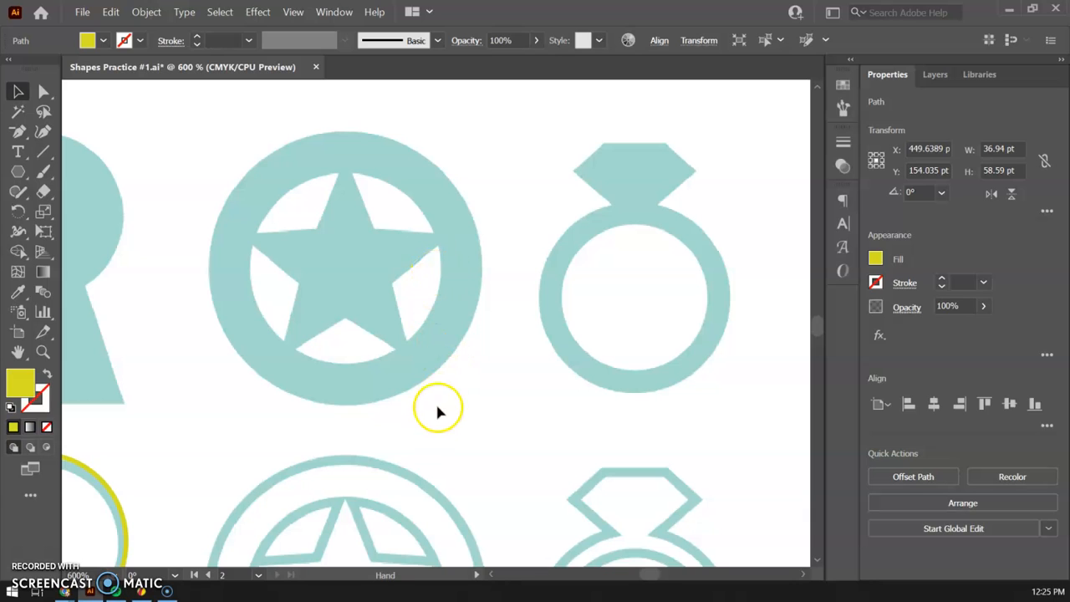
left_click_drag(422, 286, 410, 155)
left_click_drag(396, 389, 415, 329)
left_click(17, 171)
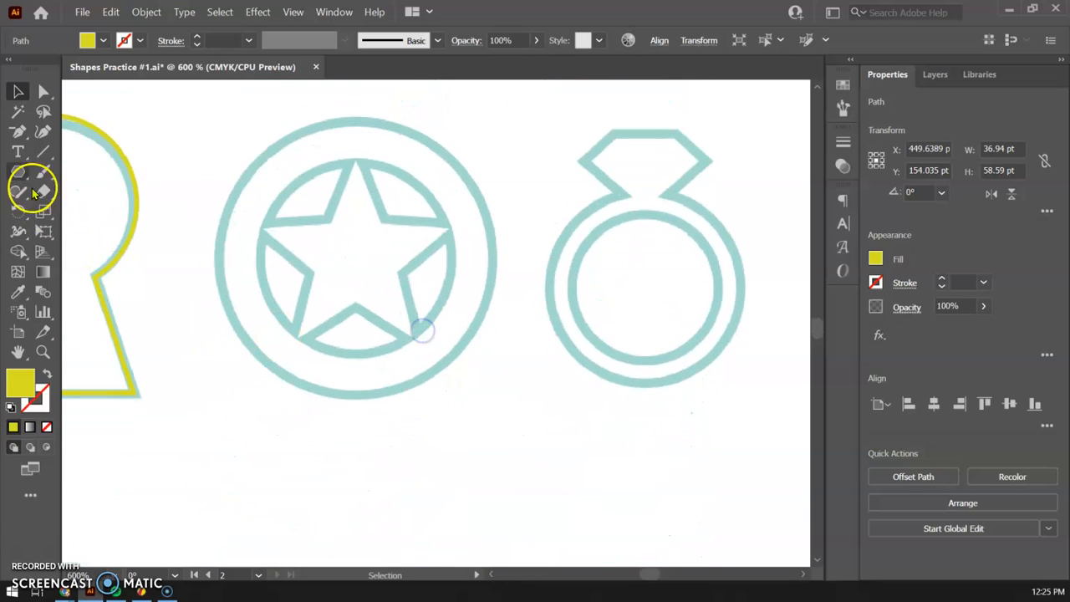
left_click_drag(17, 171, 92, 214)
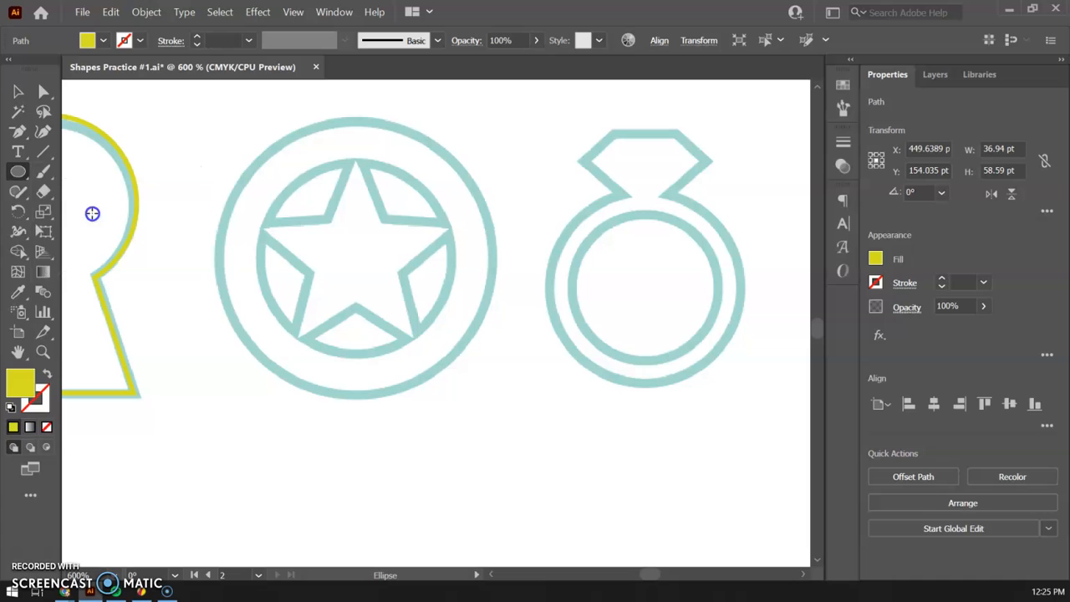
left_click_drag(353, 281, 662, 551)
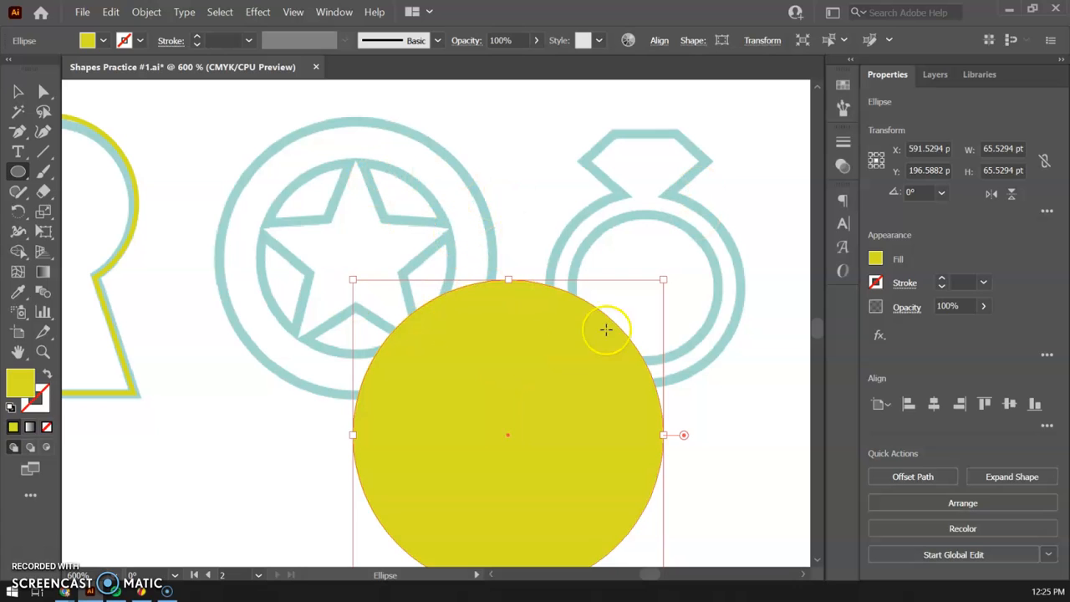
Draw a second circle about 47.5 pt in diameter overlapping the yellow one and fill it with beige.
left_click_drag(368, 211, 547, 434)
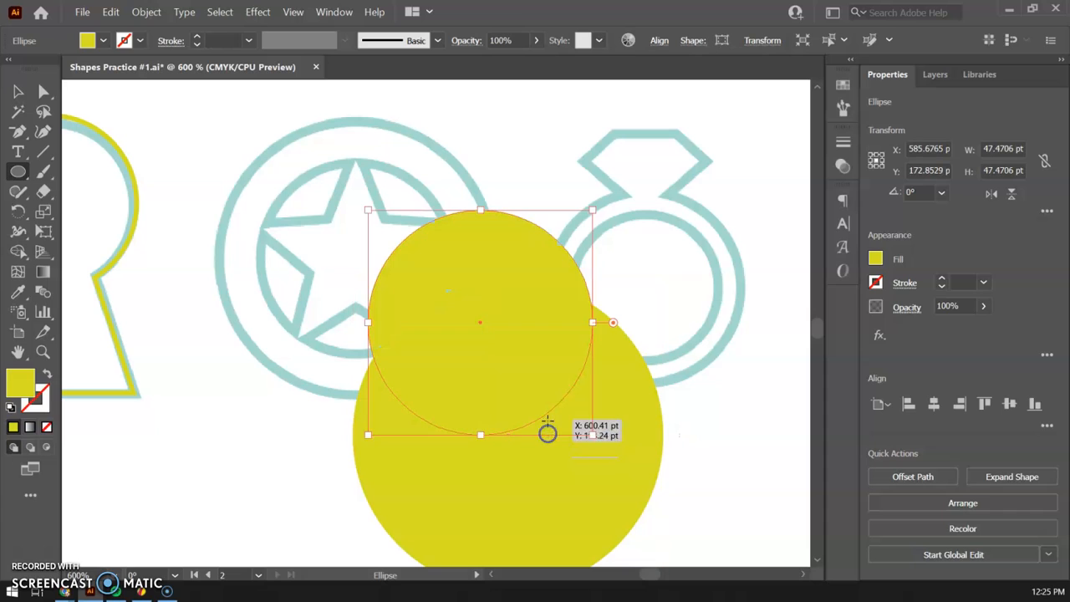
left_click(875, 258)
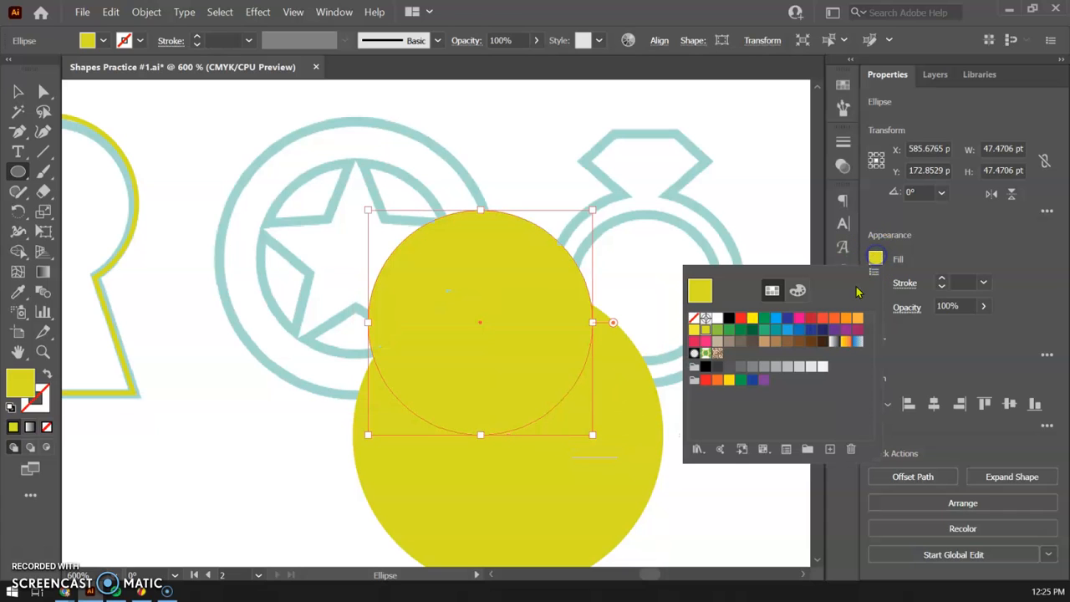
left_click(717, 350)
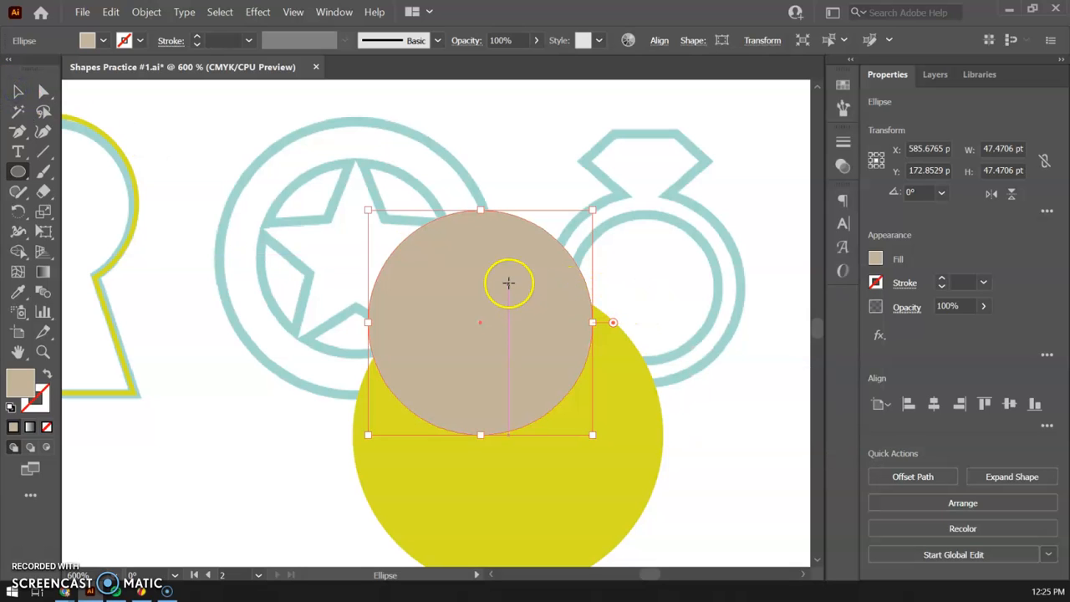
Move the beige circle inside the larger yellow circle, slightly to the right of its center.
key("v")
left_click_drag(508, 272, 538, 387)
scroll(702, 334, "down", 5)
left_click_drag(568, 353, 573, 328)
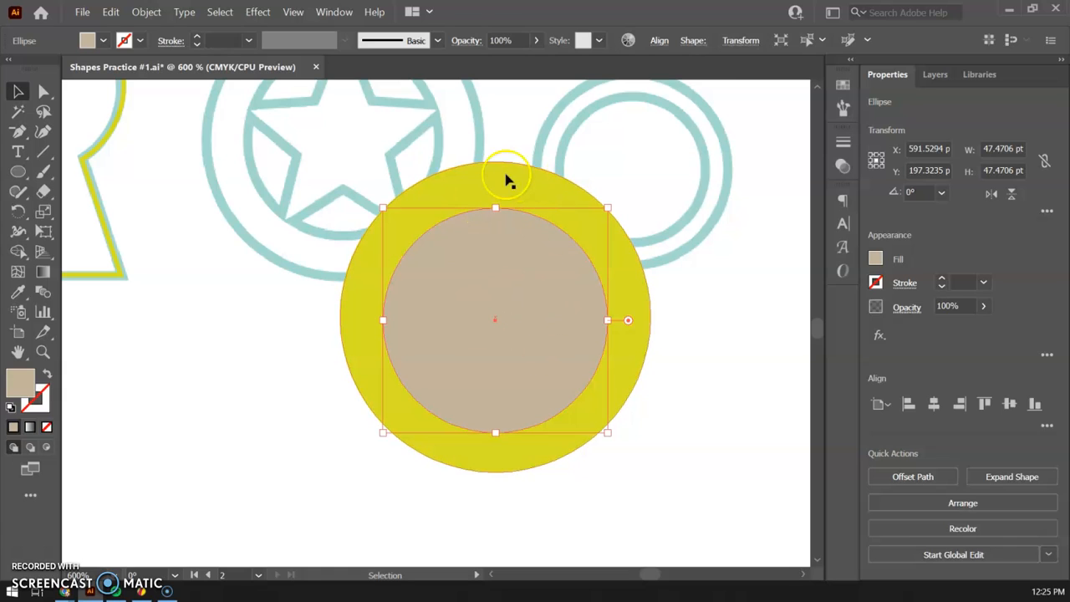
left_click_drag(520, 262, 546, 260)
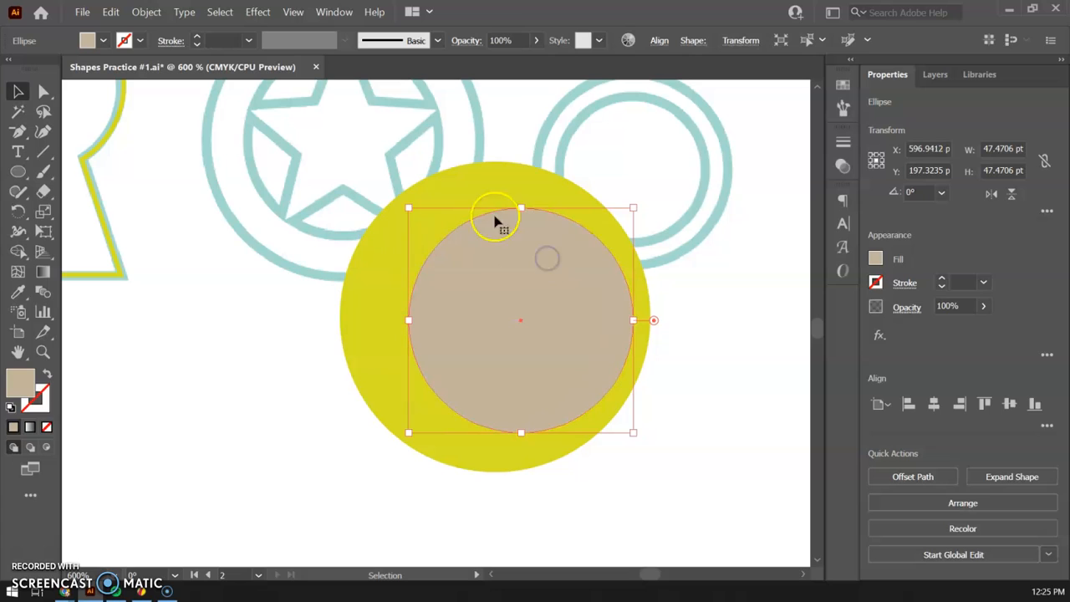
Select the beige and yellow circles and align their centers horizontally and vertically.
left_click_drag(483, 132, 567, 355)
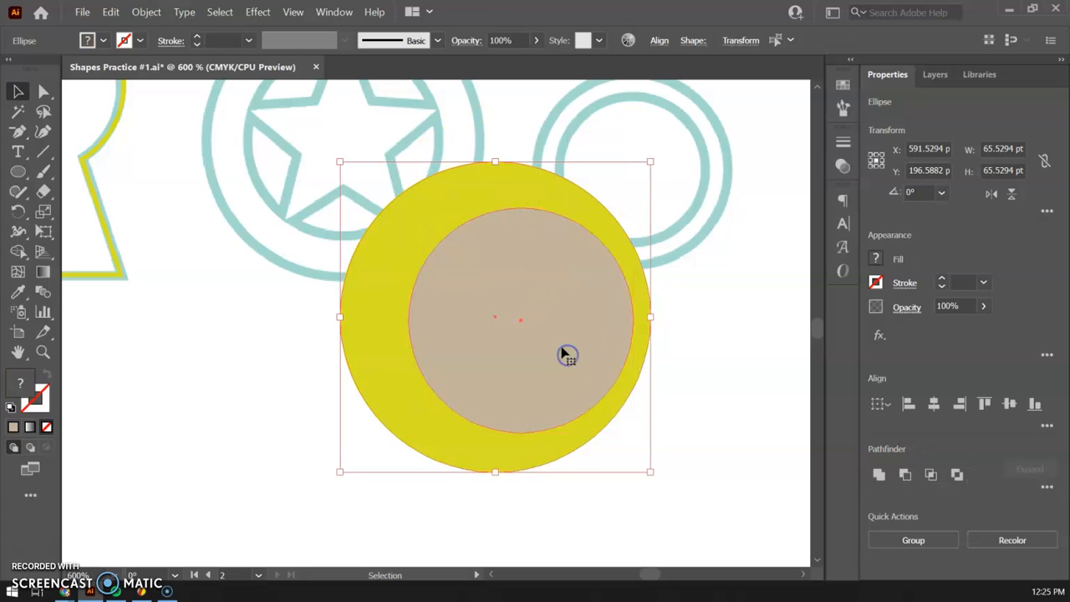
left_click(933, 404)
left_click(482, 310)
left_click(1007, 405)
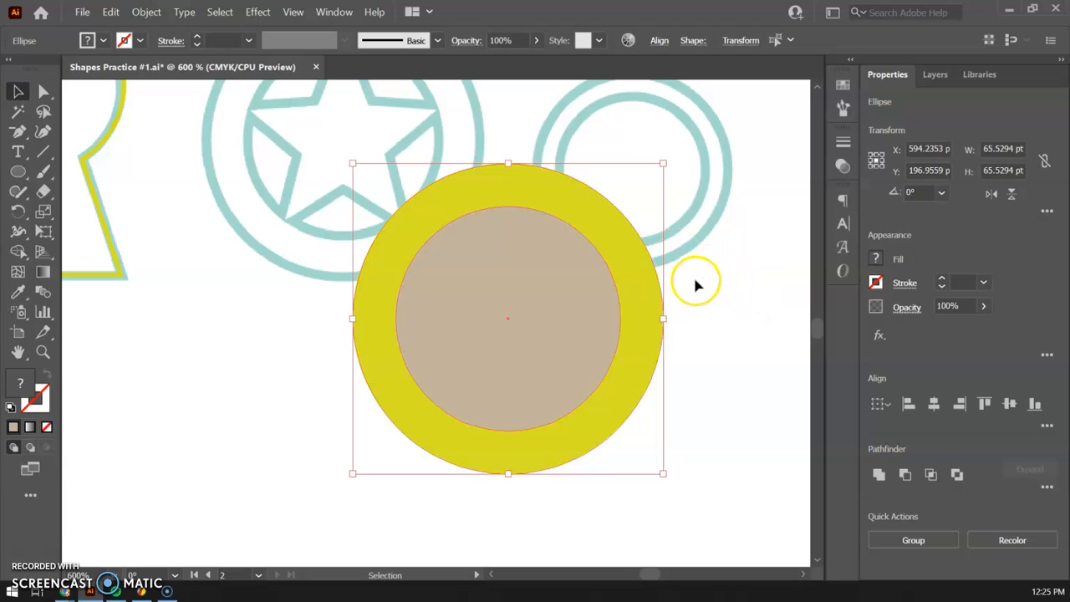
Cut the beige inner circle out of the yellow circle with Shape Builder, leaving a yellow ring.
left_click(18, 251)
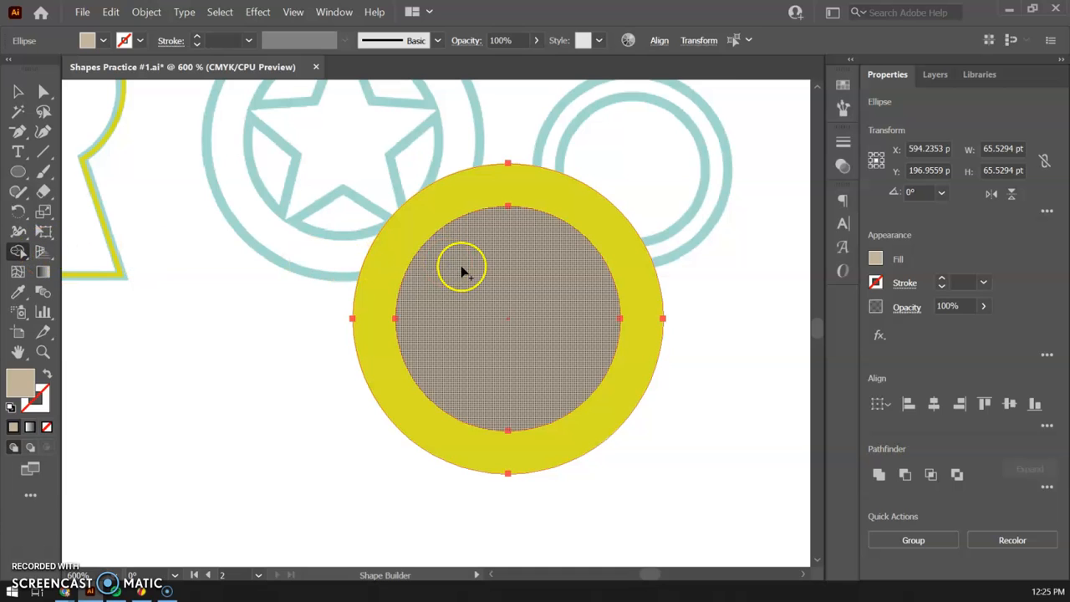
left_click_drag(434, 207, 470, 262)
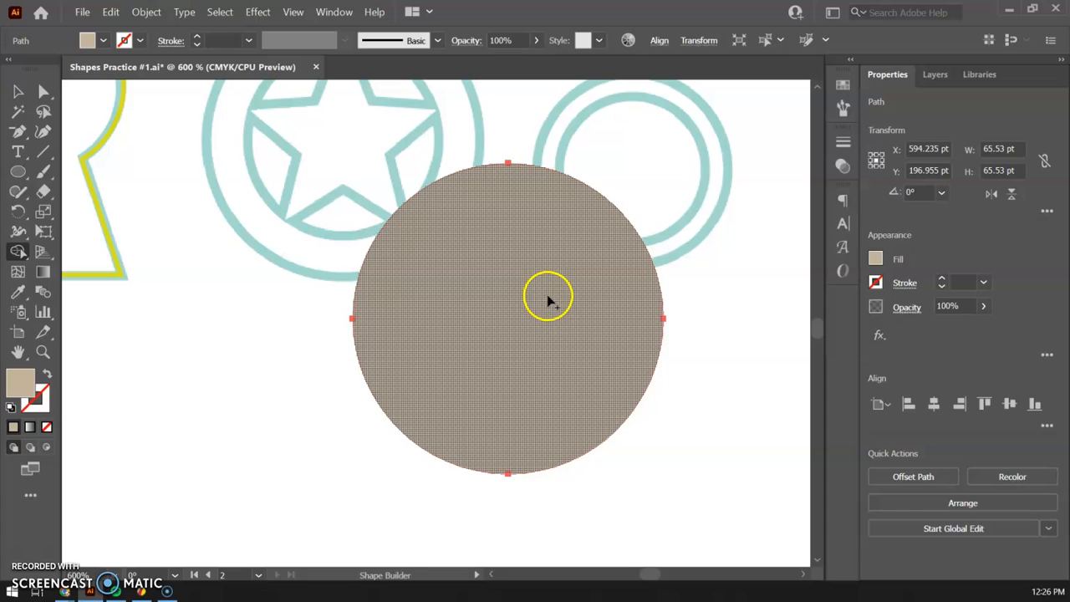
key("ctrl+z")
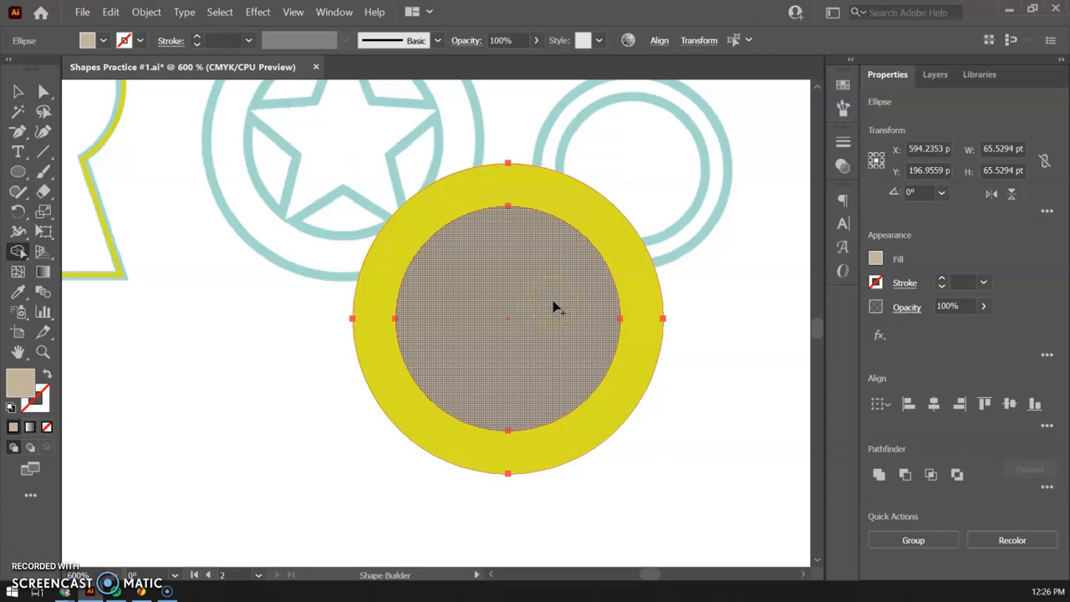
left_click(554, 301)
left_click(553, 297)
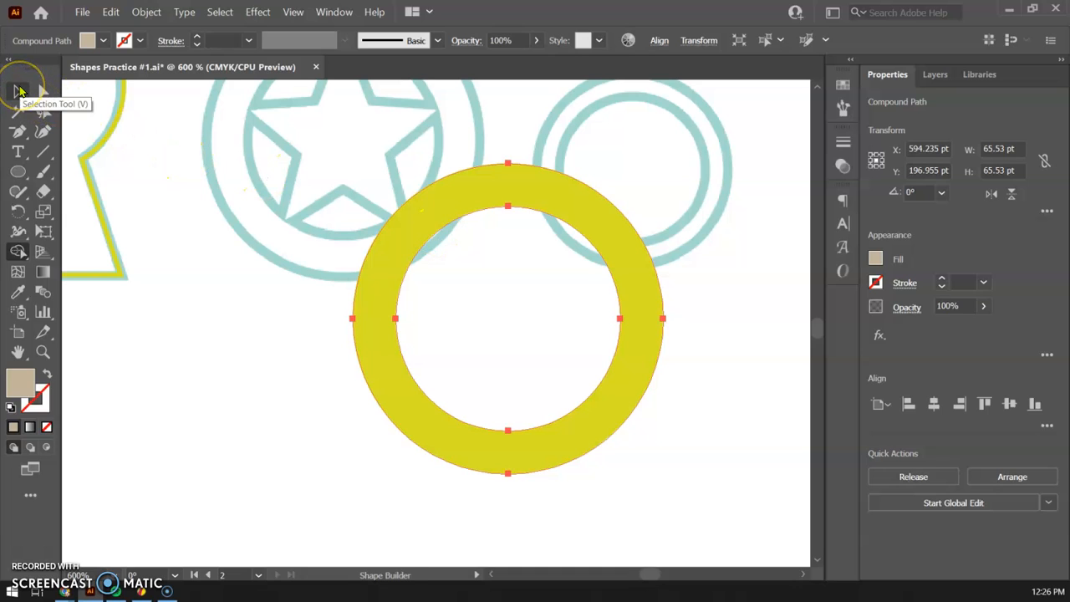
Move the yellow ring so it overlaps the lower part of the outlined sheriff star badge.
left_click(21, 91)
left_click_drag(568, 199, 418, 219)
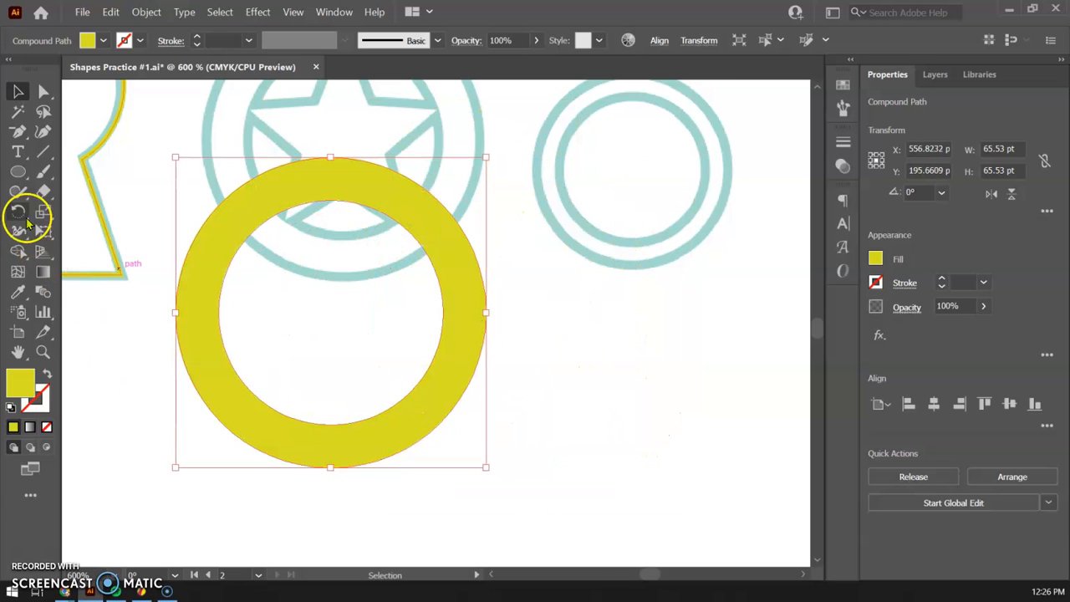
Try subtracting from the ring's hollow center out through its yellow band with Shape Builder, and undo the subtraction.
left_click(18, 251)
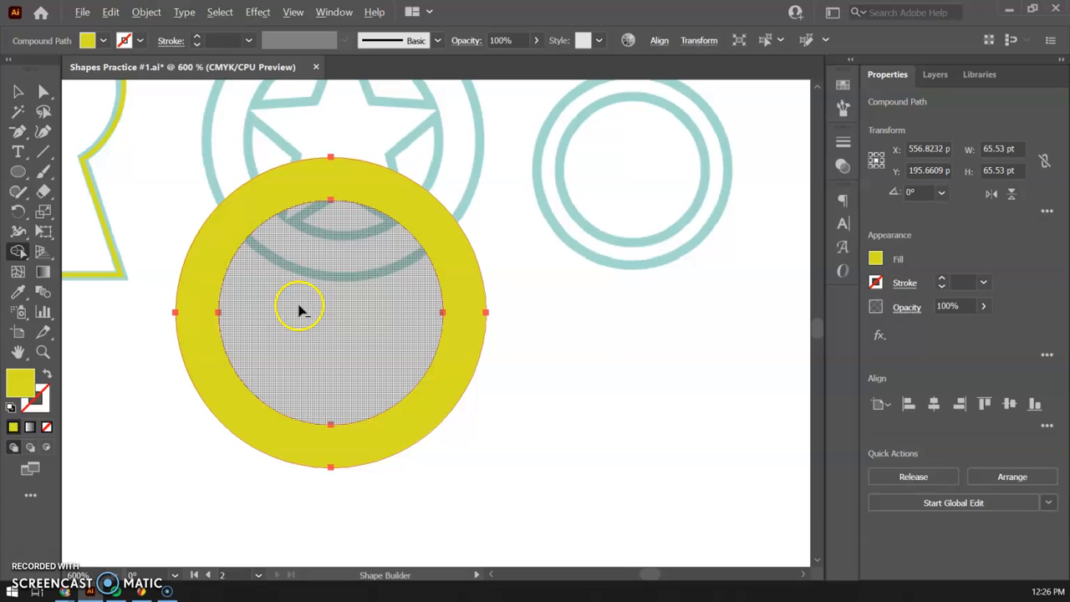
mouse_move(327, 332)
left_mouse_down()
mouse_move(382, 382)
mouse_move(446, 384)
left_mouse_up()
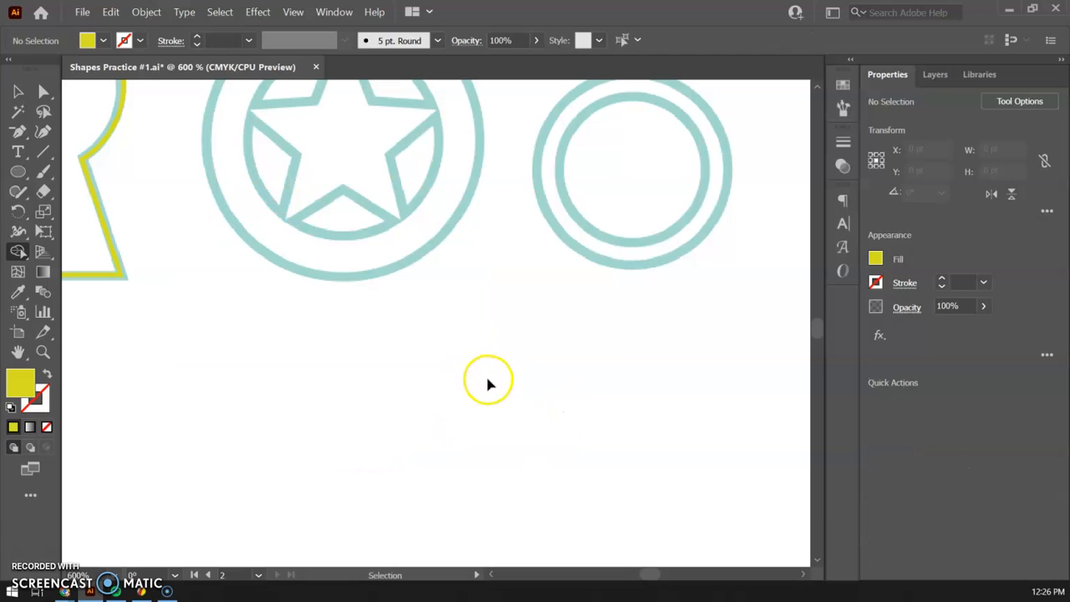
key("ctrl+z")
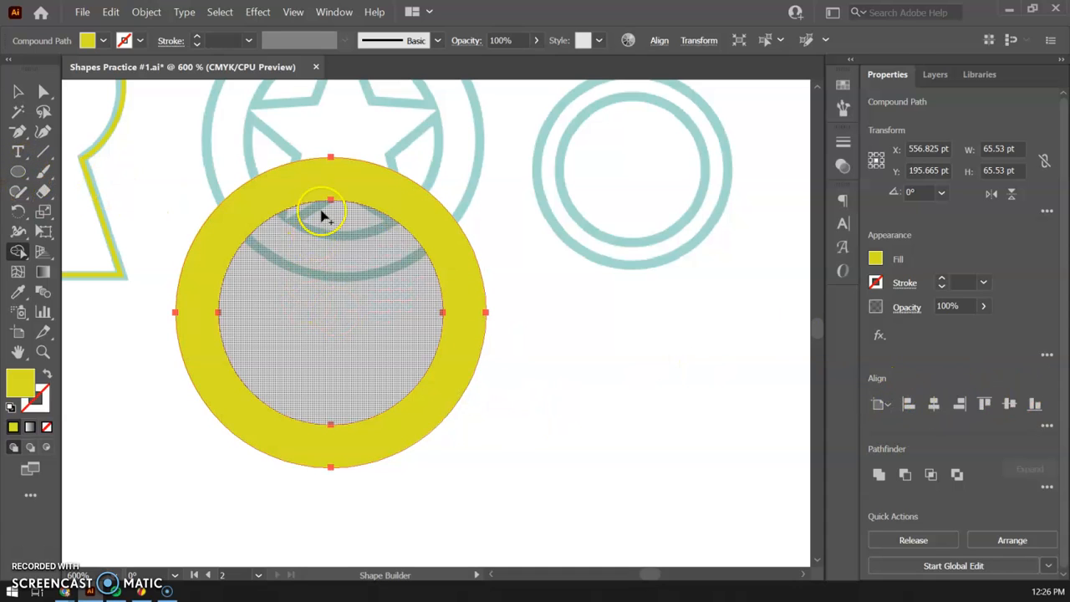
Review the practice shapes across the artboard, from the outlined tower and tree to the mountains, keyhole, star badge and diamond ring.
left_click_drag(184, 259, 590, 391)
left_click_drag(279, 327, 740, 366)
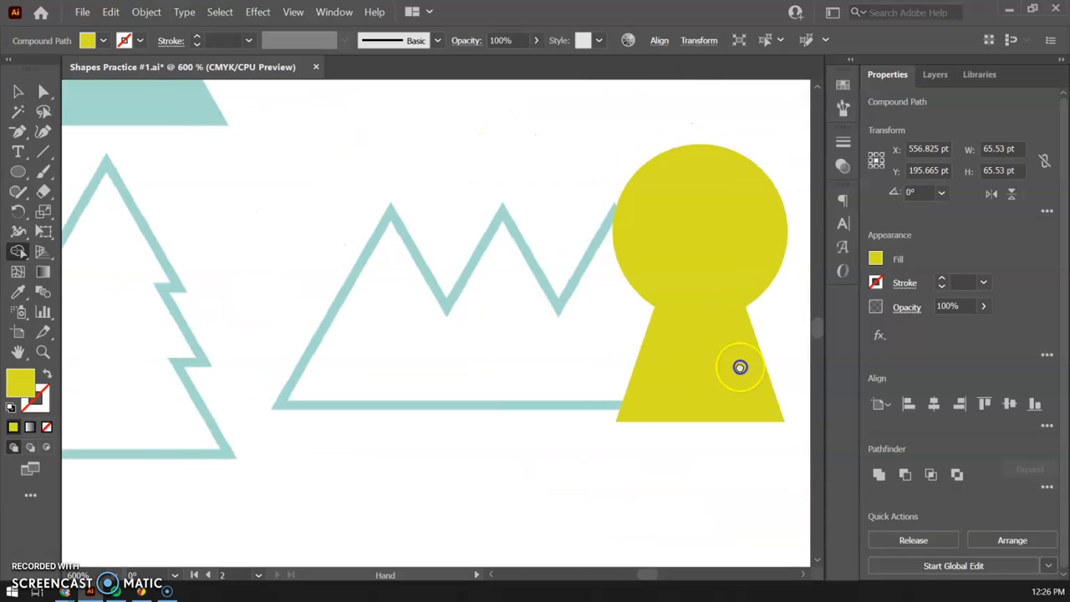
left_click_drag(227, 371, 737, 354)
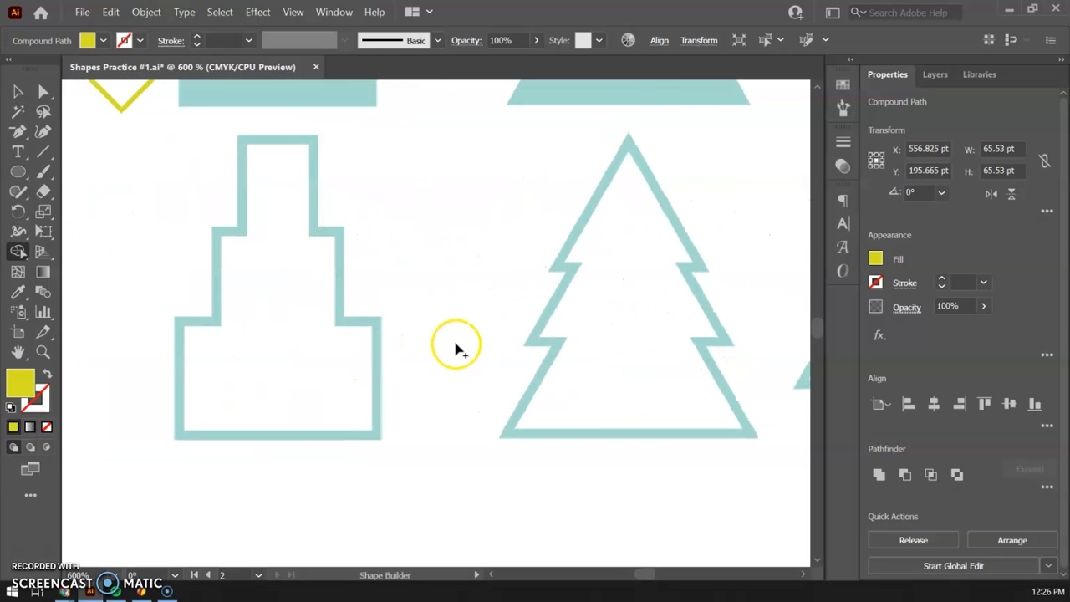
key("ctrl+minus")
key("ctrl+minus")
left_click_drag(620, 326, 737, 439)
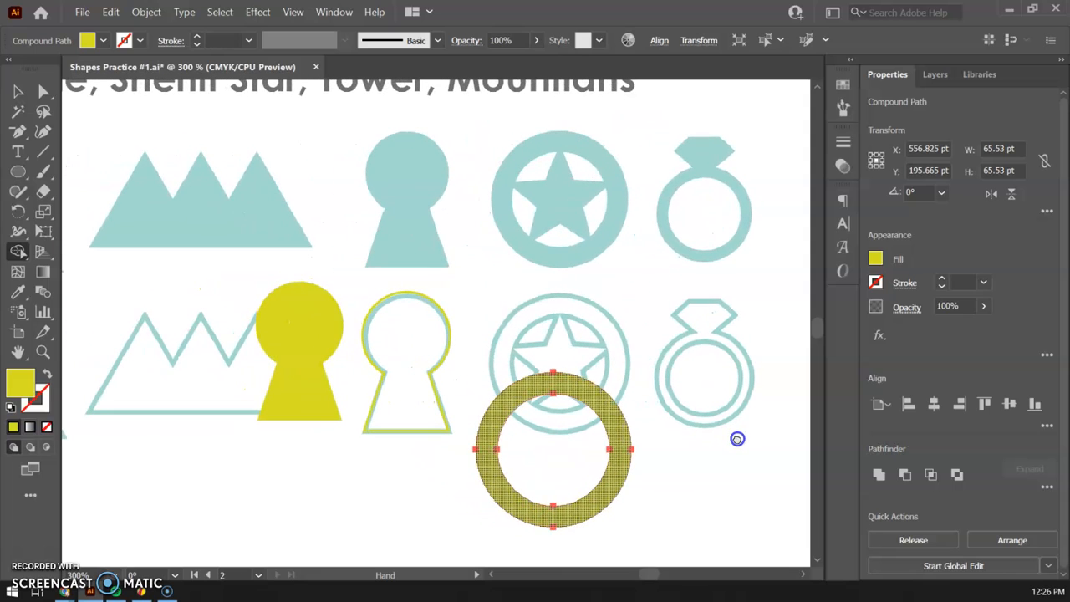